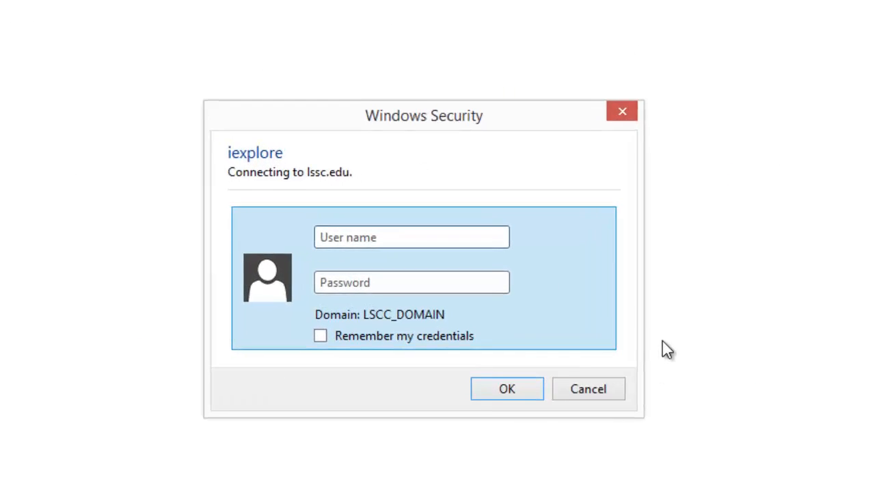
- Sign in to the college site with the user name and password in Windows Security
{"action": "left_click", "coordinate": [390, 228]}
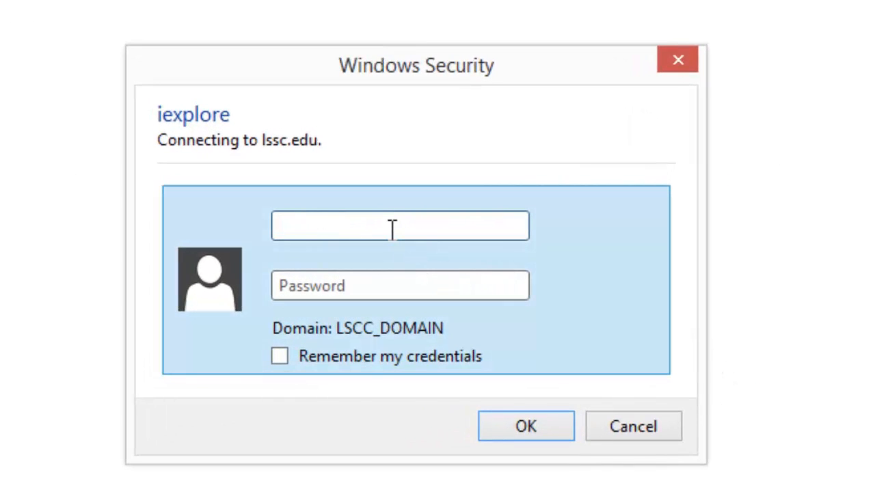
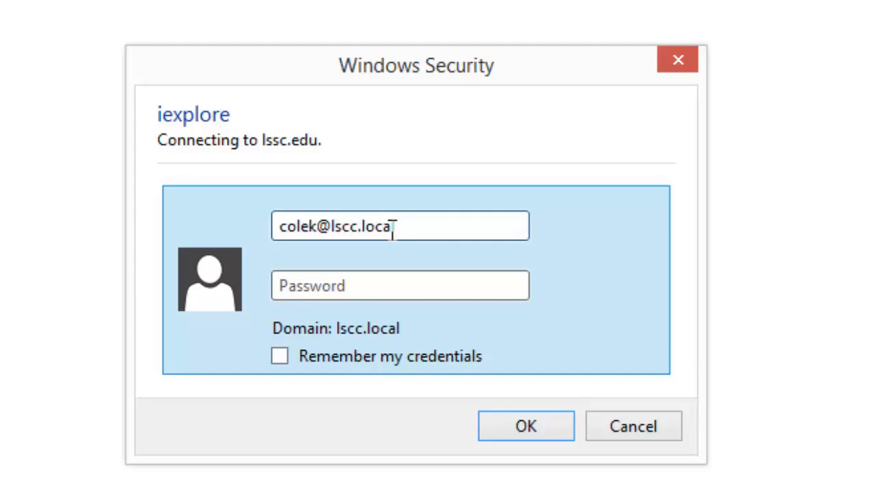
{"action": "key", "text": "Tab"}
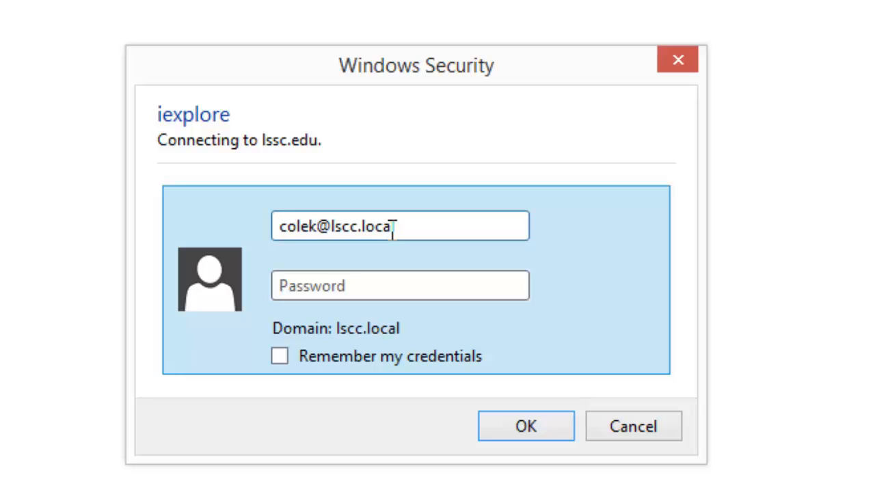
{"action": "type", "text": "•••••••••••"}
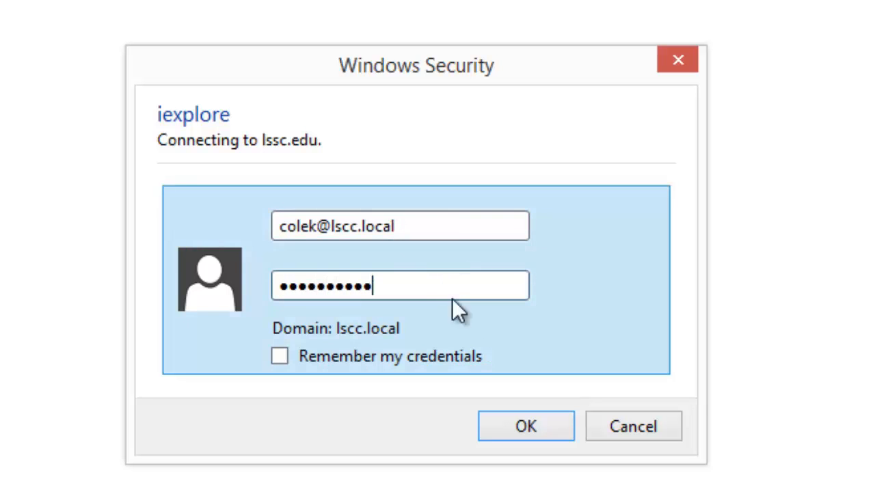
{"action": "left_click", "coordinate": [516, 423]}
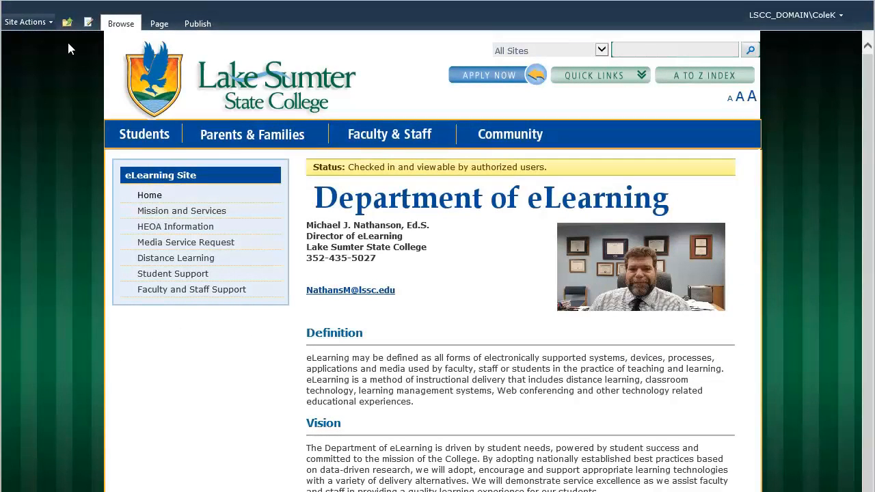
- Create a new page named 'SharePoint Training' from Site Actions > New Page
{"action": "left_click", "coordinate": [46, 28]}
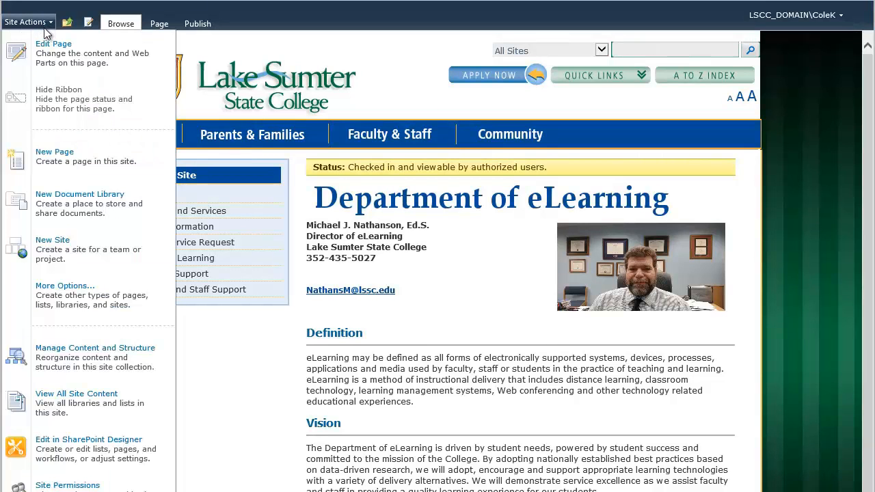
{"action": "left_click", "coordinate": [48, 160]}
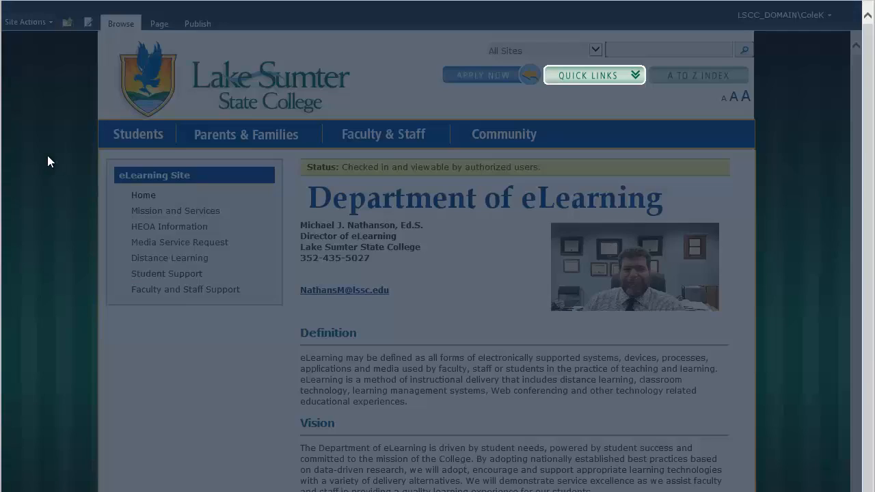
{"action": "left_click", "coordinate": [354, 306]}
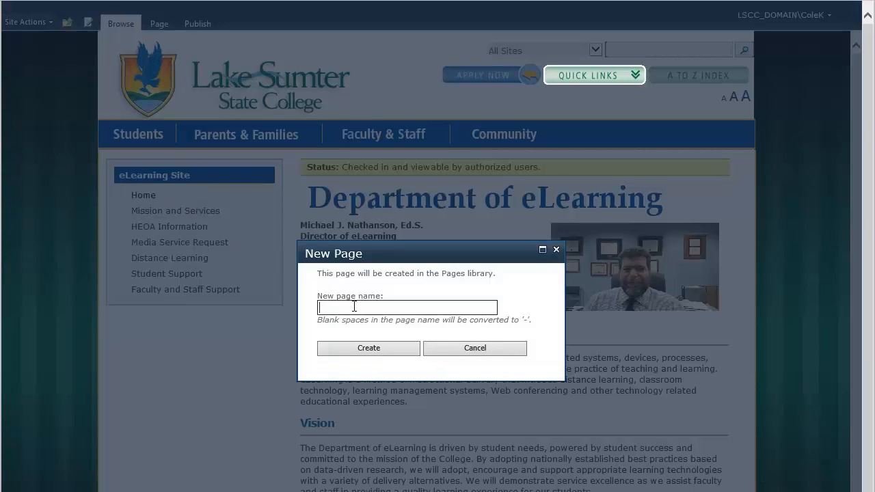
{"action": "type", "text": "SharePoint Training"}
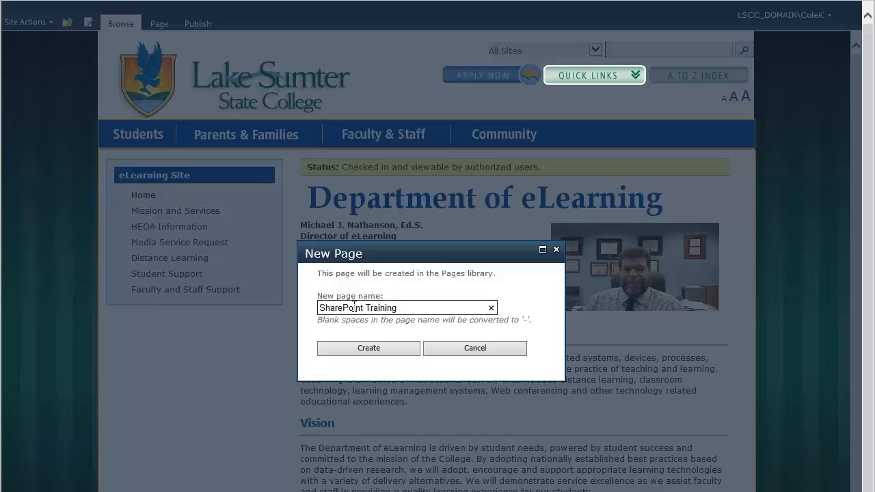
{"action": "left_click", "coordinate": [379, 345]}
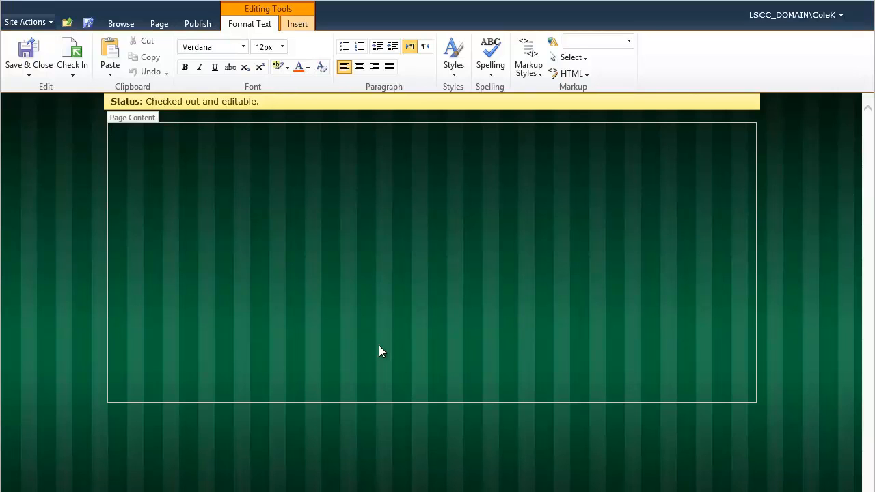
- Apply the LSCC Standard Page Layout to the SharePoint Training page
{"action": "left_click", "coordinate": [159, 26]}
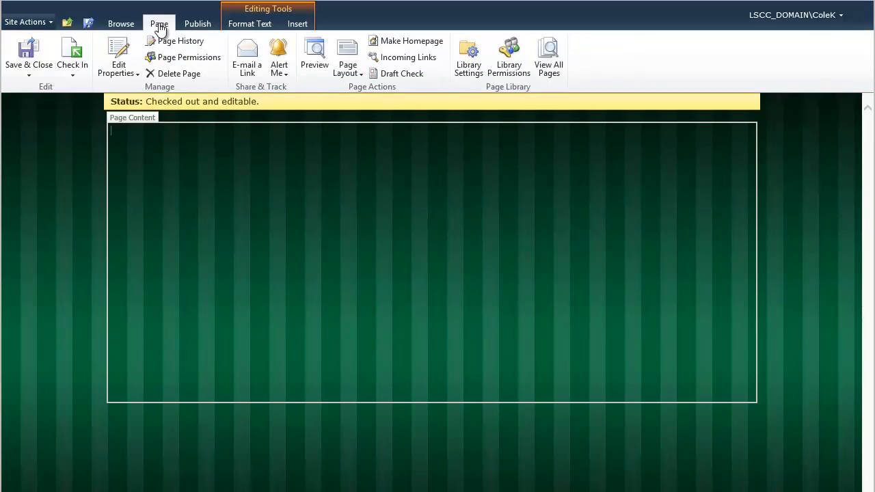
{"action": "left_click", "coordinate": [351, 76]}
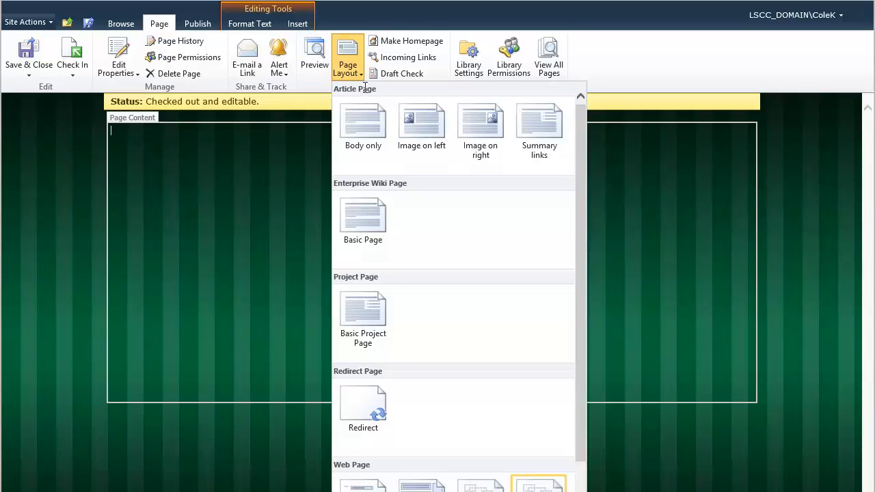
{"action": "left_click_drag", "start_coordinate": [577, 214], "coordinate": [598, 315]}
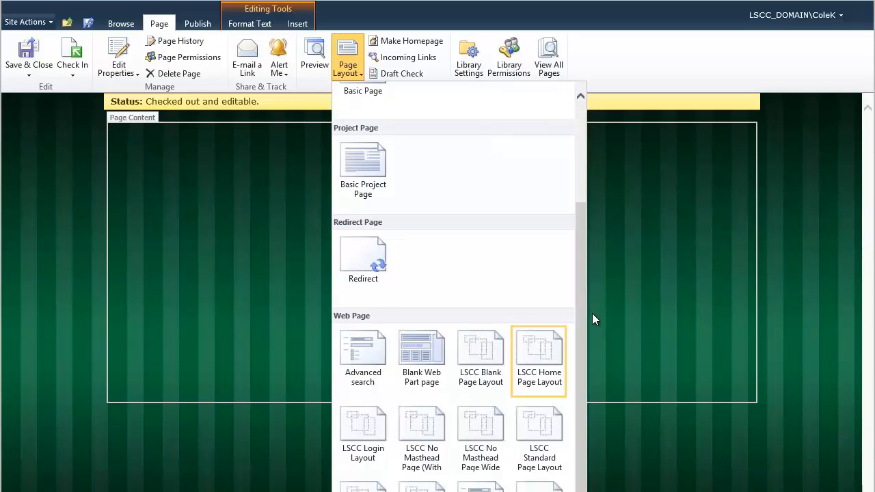
{"action": "left_click", "coordinate": [542, 431]}
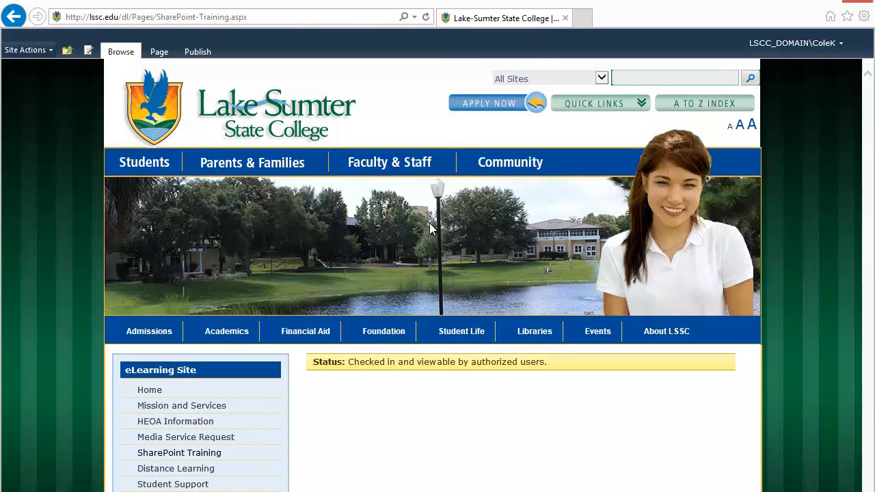
- Edit the SharePoint Training page, Save & Close it, and start checking it in
{"action": "left_click", "coordinate": [158, 52]}
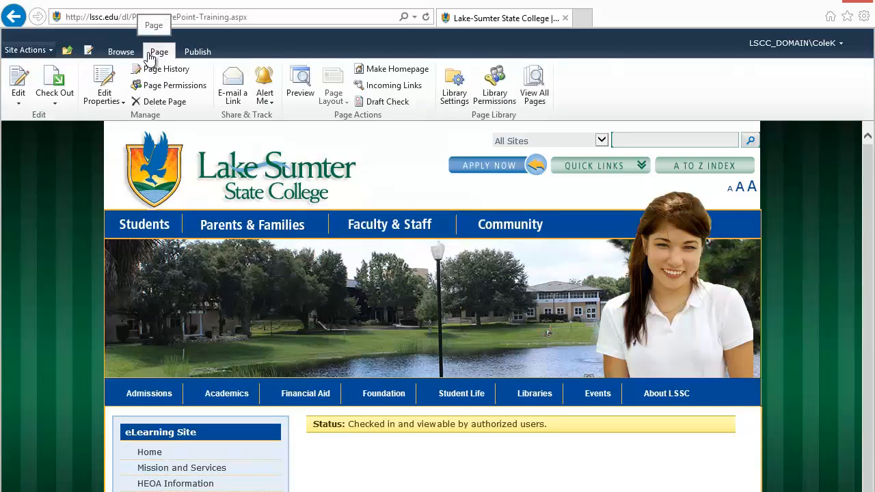
{"action": "left_click", "coordinate": [23, 86]}
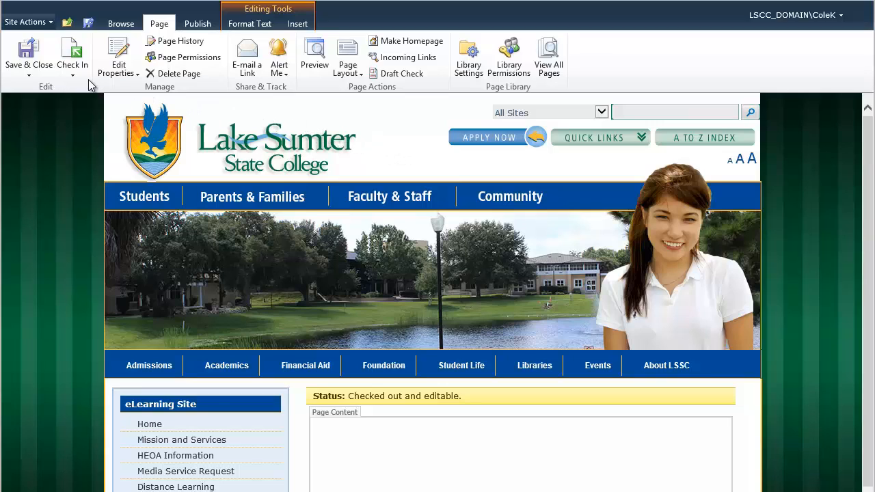
{"action": "left_click", "coordinate": [29, 60]}
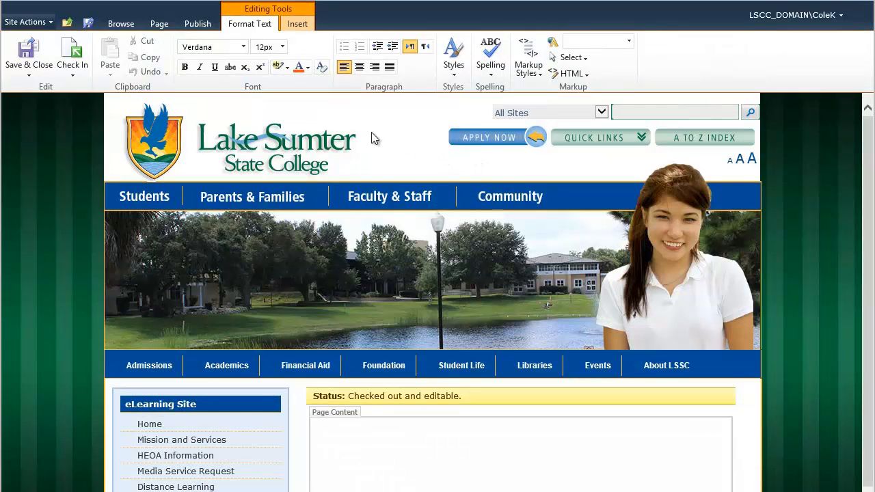
{"action": "left_click", "coordinate": [74, 54]}
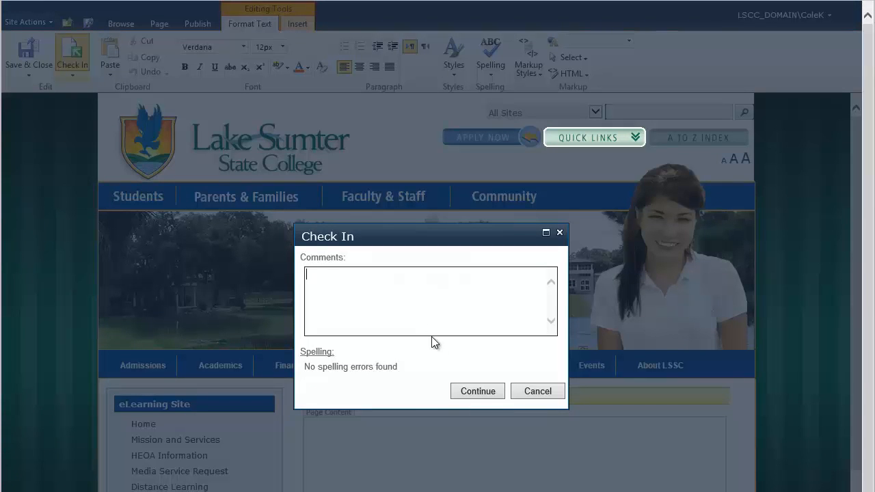
- Continue past the Check In dialog without entering comments
{"action": "left_click", "coordinate": [474, 388]}
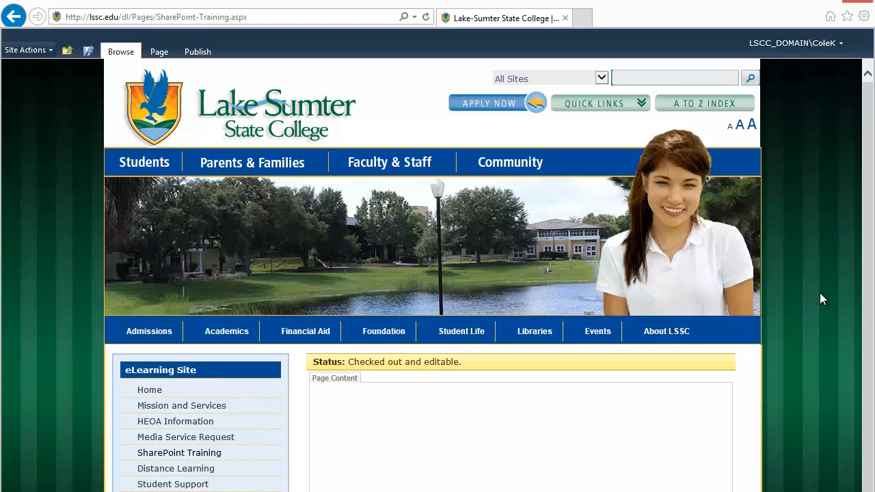
- Insert a link to the site's default.aspx page in the Page Content area
{"action": "left_click_drag", "start_coordinate": [870, 233], "coordinate": [870, 288]}
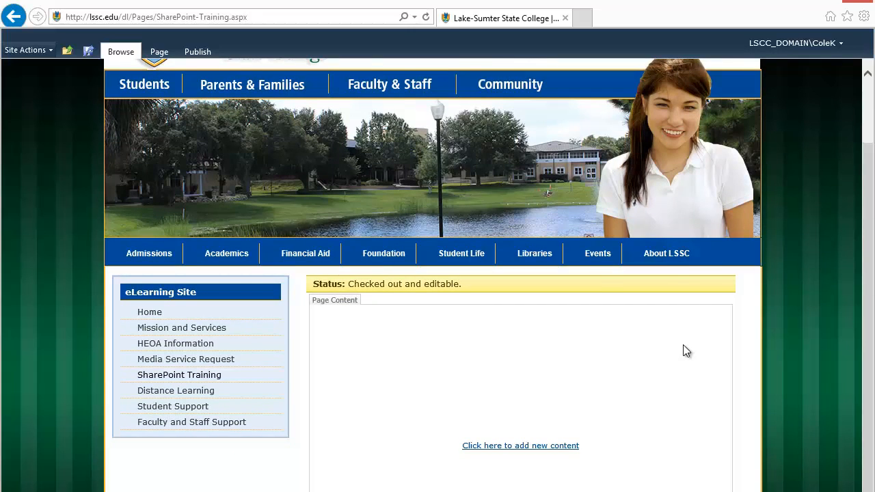
{"action": "left_click", "coordinate": [686, 350]}
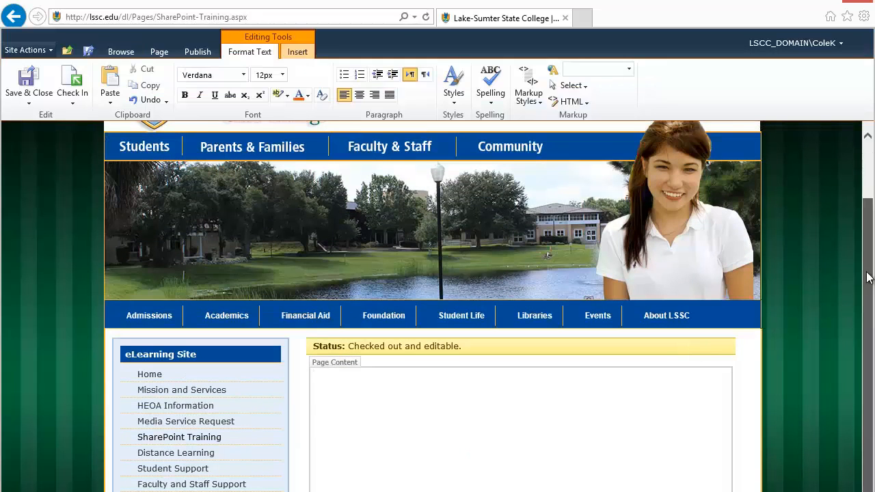
{"action": "left_click_drag", "start_coordinate": [867, 295], "coordinate": [867, 241]}
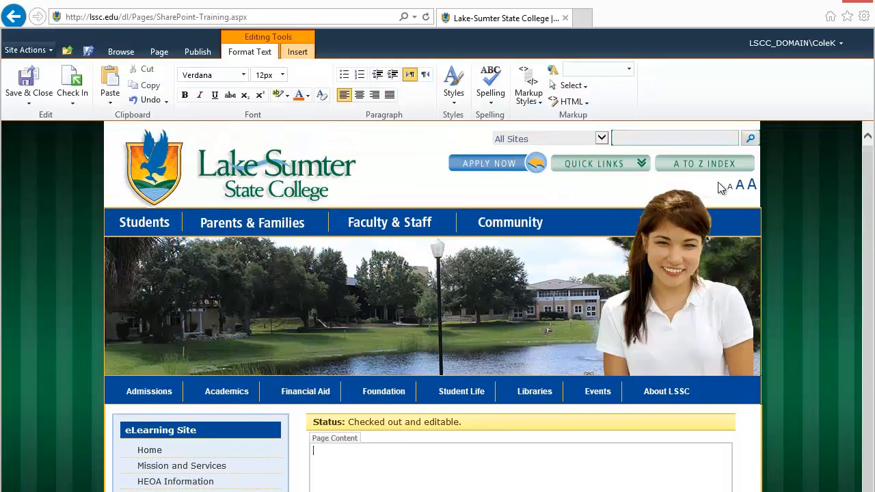
{"action": "left_click", "coordinate": [298, 52]}
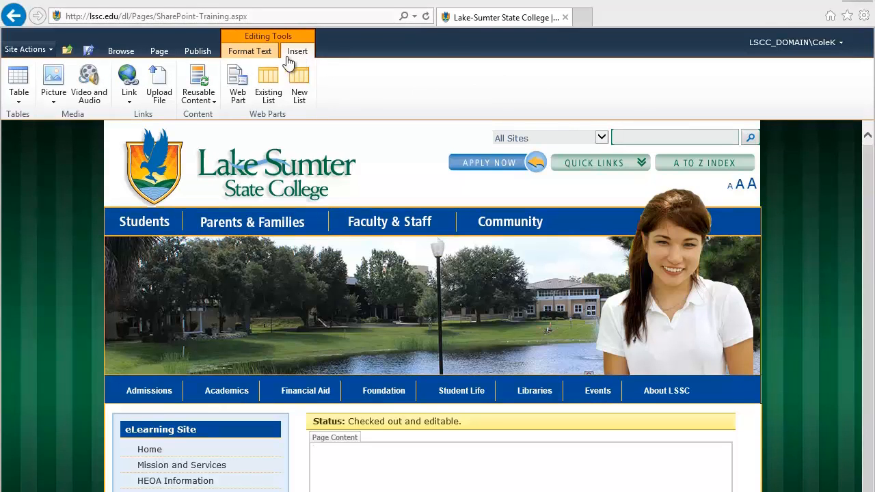
{"action": "left_click", "coordinate": [130, 105]}
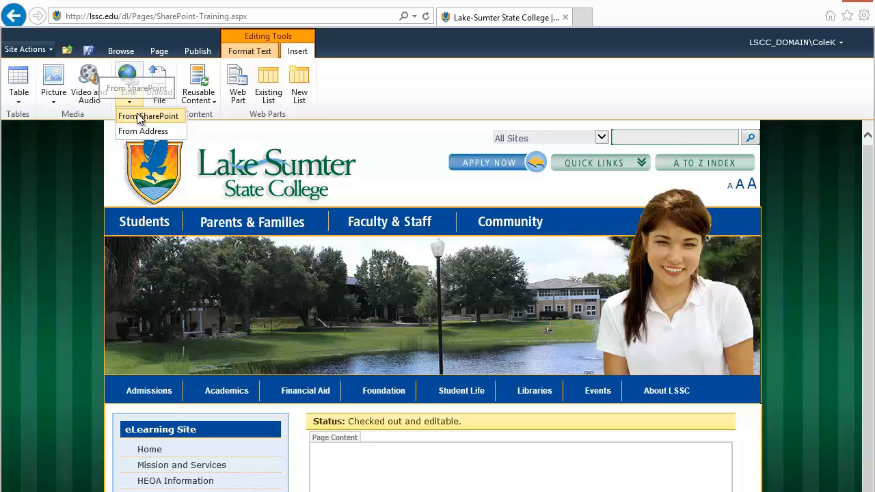
{"action": "left_click", "coordinate": [139, 118]}
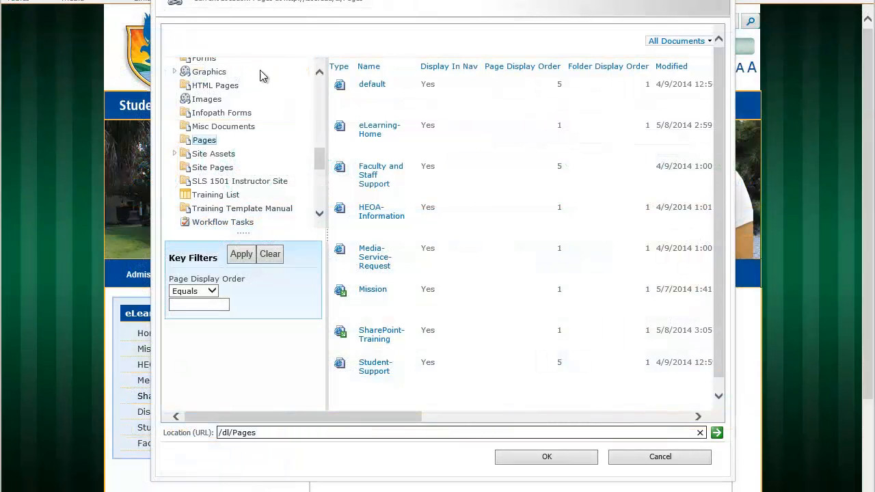
{"action": "left_click", "coordinate": [366, 91]}
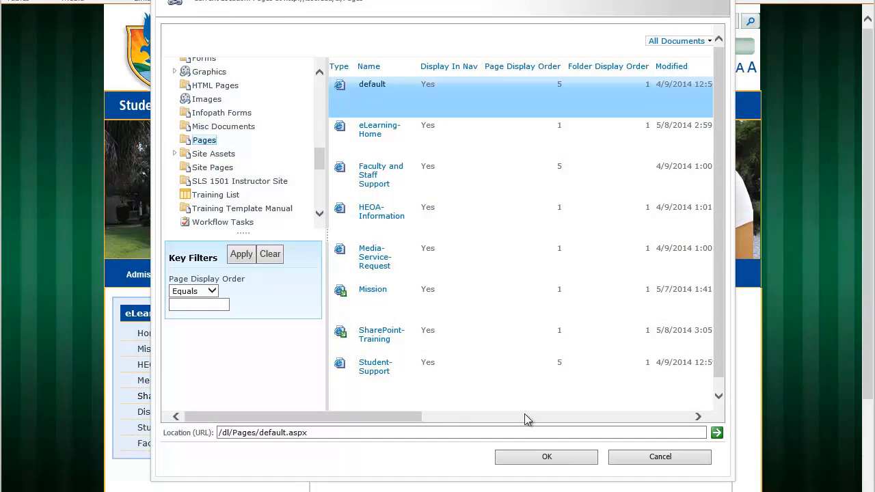
{"action": "left_click", "coordinate": [545, 457]}
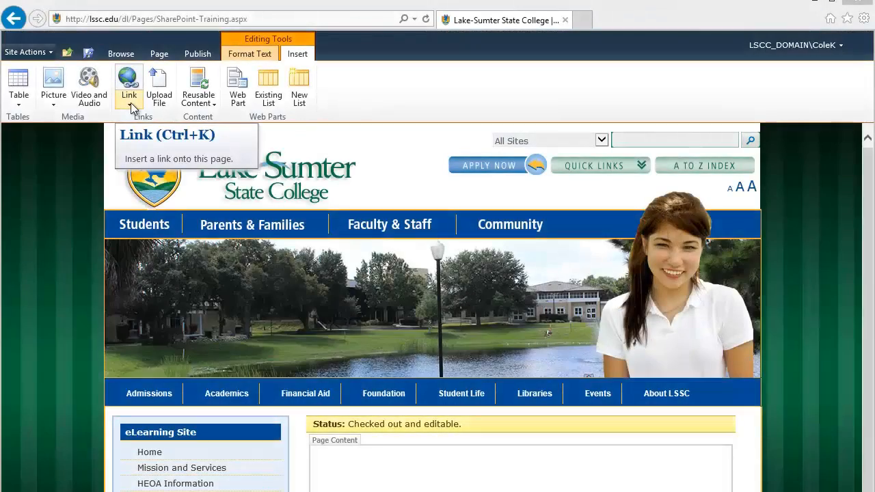
{"action": "left_click", "coordinate": [130, 106]}
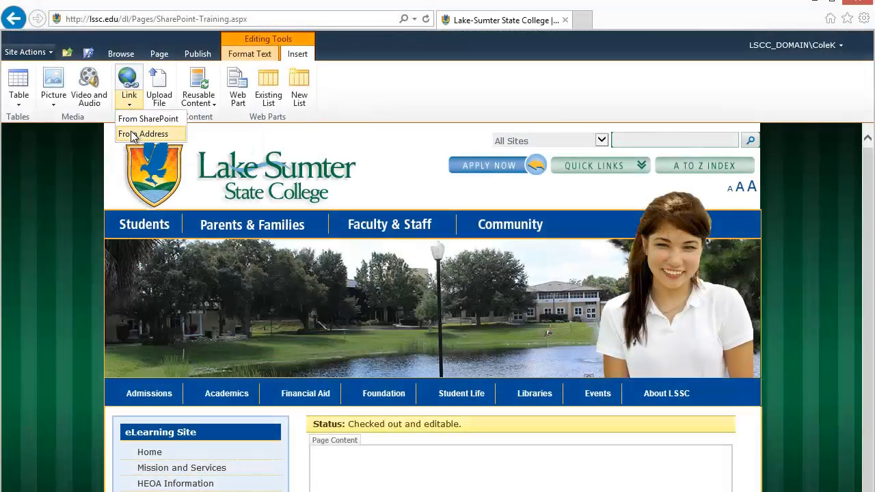
{"action": "left_click", "coordinate": [143, 134]}
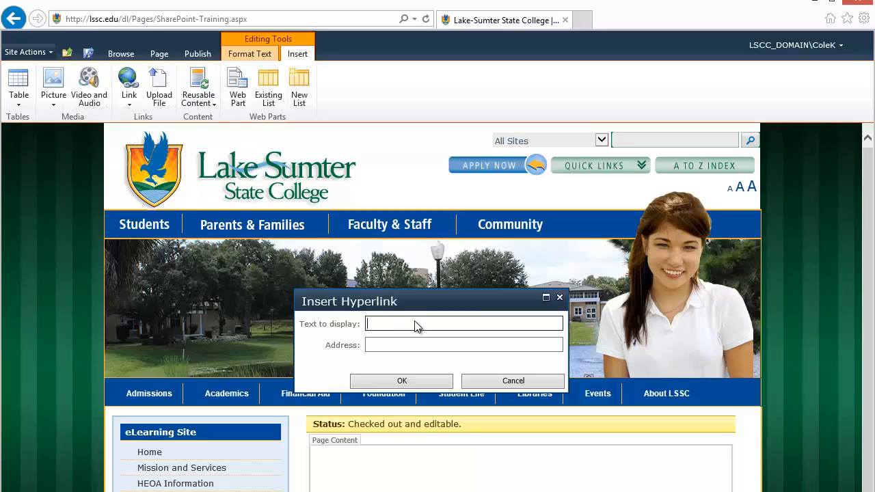
{"action": "type", "text": "Google"}
{"action": "left_click", "coordinate": [420, 345]}
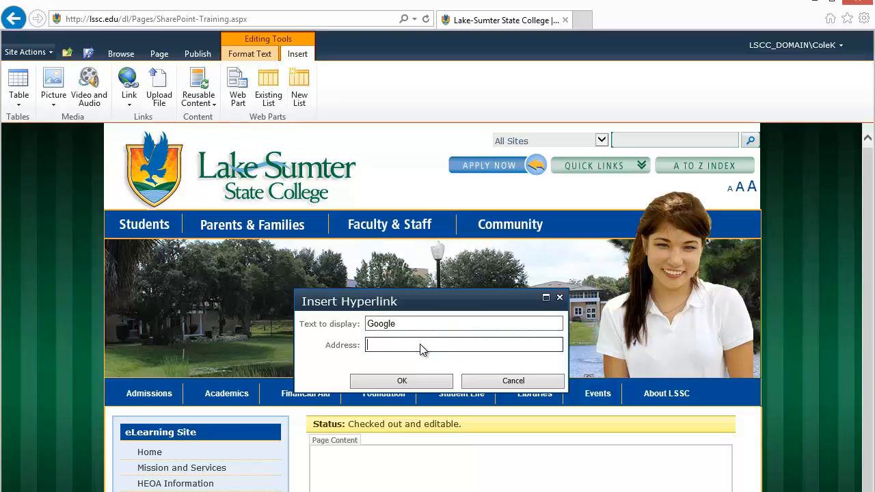
{"action": "type", "text": "http://"}
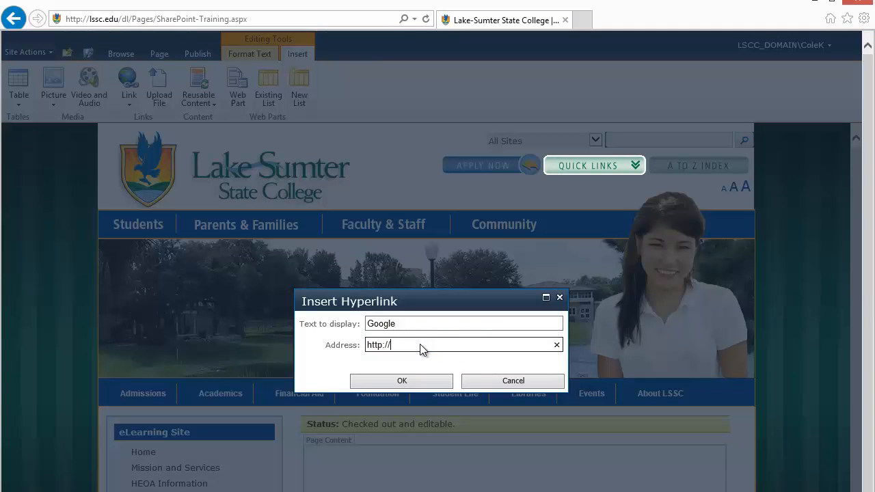
{"action": "type", "text": "google.com"}
{"action": "left_click", "coordinate": [412, 382]}
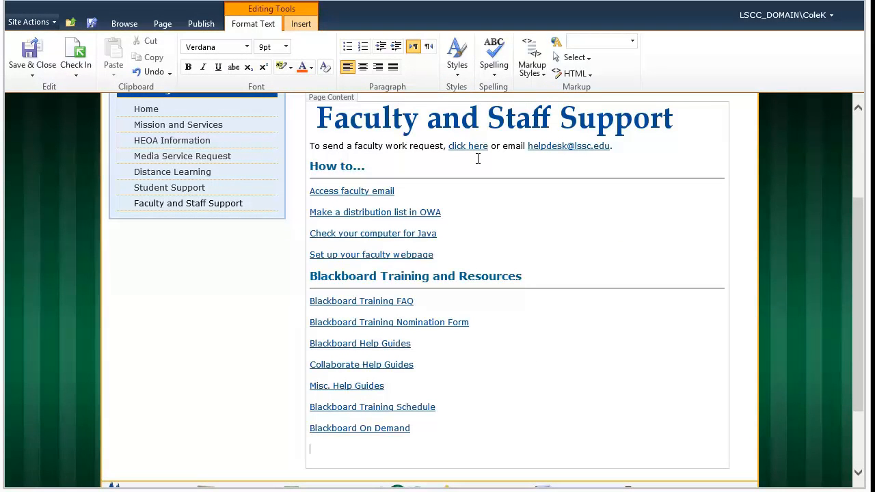
- Upload SharePoint Training.txt to the Documents library with the title 'SharePoint Training'
{"action": "left_click", "coordinate": [299, 28]}
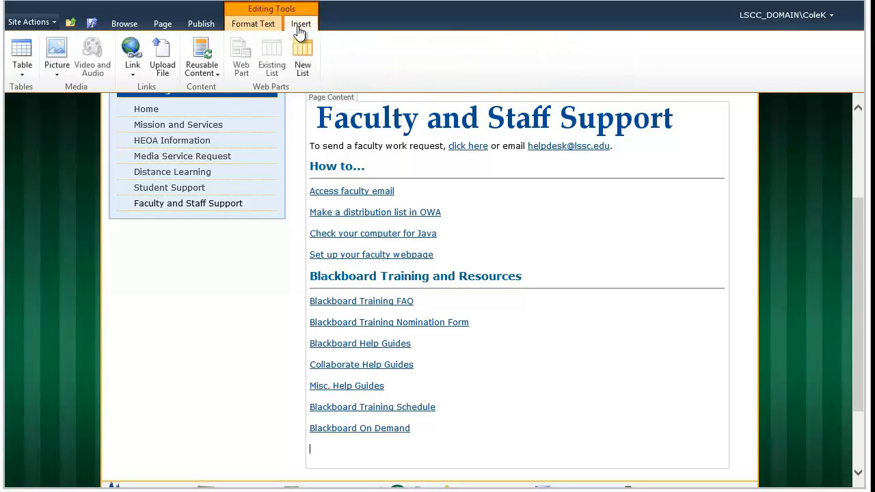
{"action": "left_click", "coordinate": [160, 60]}
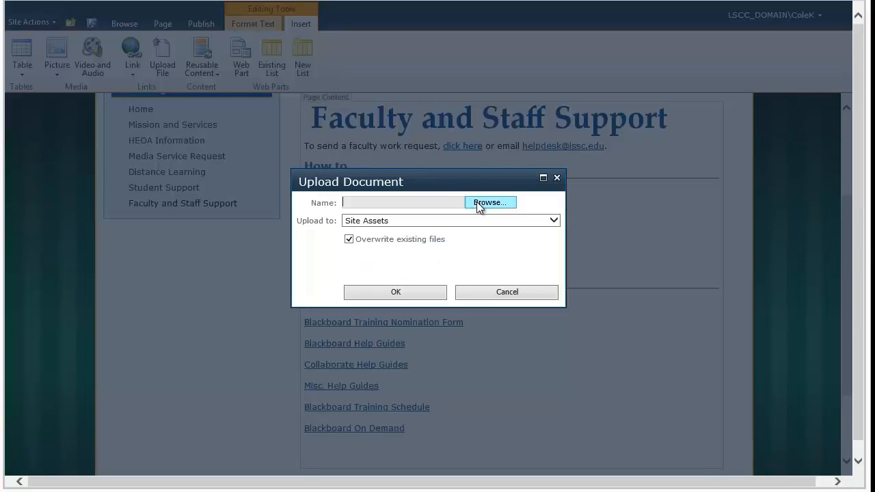
{"action": "left_click", "coordinate": [490, 203]}
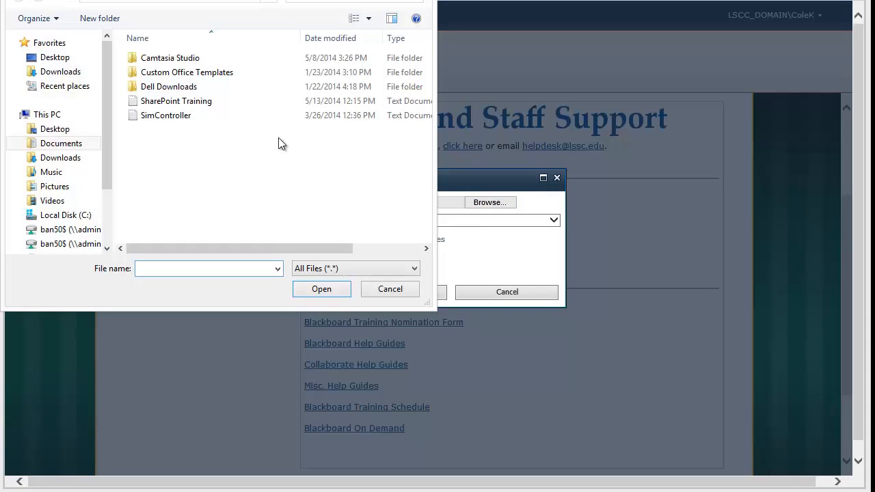
{"action": "left_click", "coordinate": [192, 101]}
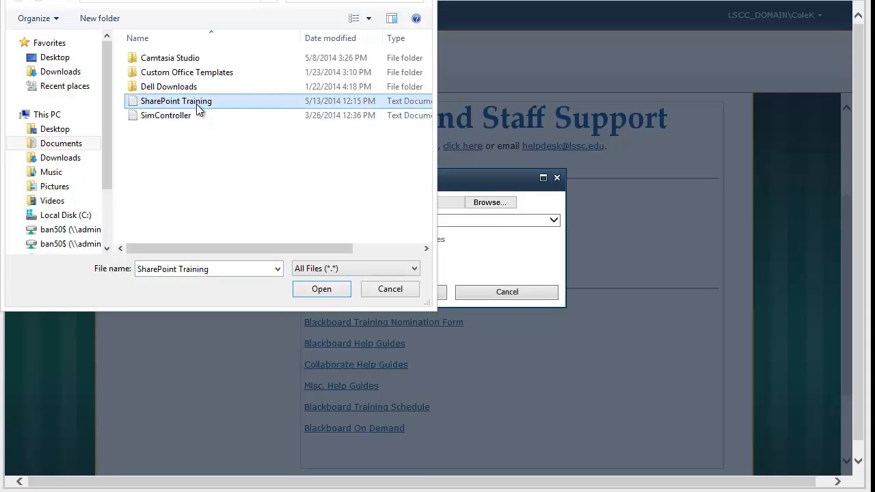
{"action": "left_click", "coordinate": [312, 292]}
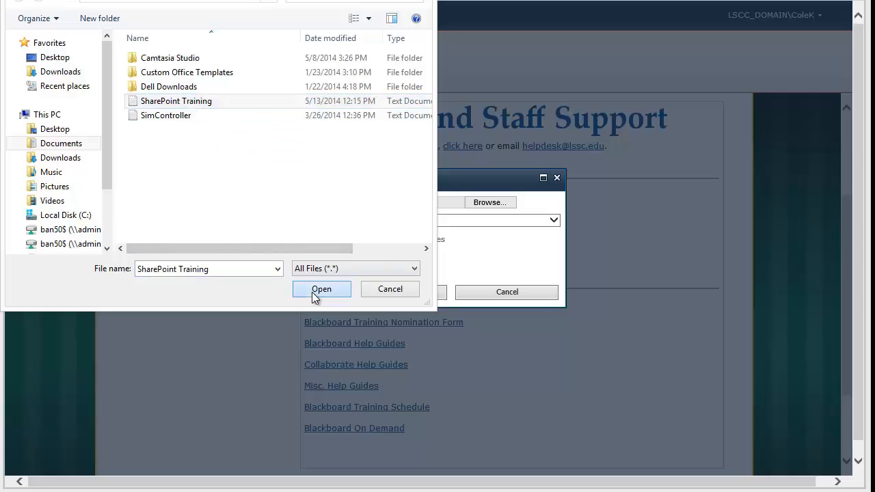
{"action": "left_click", "coordinate": [553, 220]}
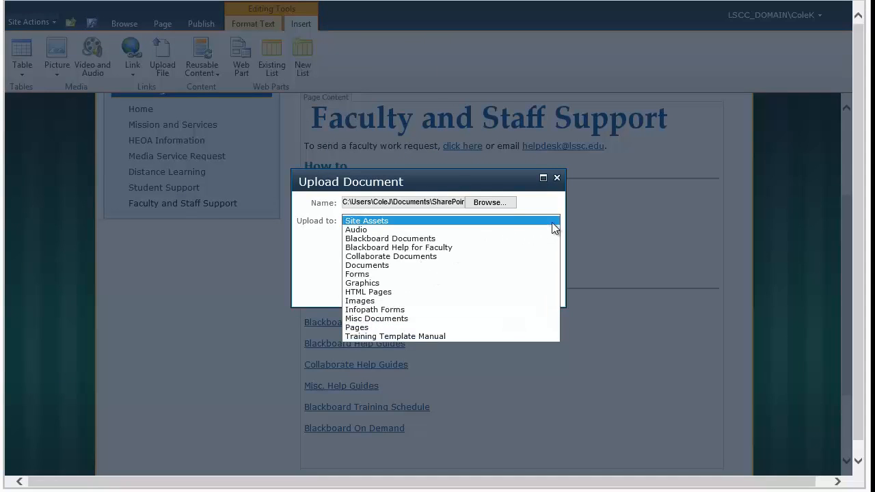
{"action": "left_click", "coordinate": [435, 265]}
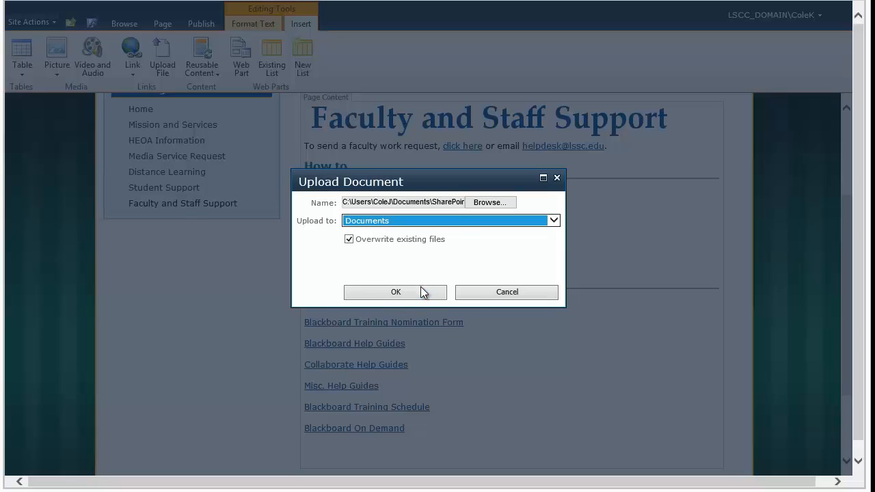
{"action": "left_click", "coordinate": [421, 289]}
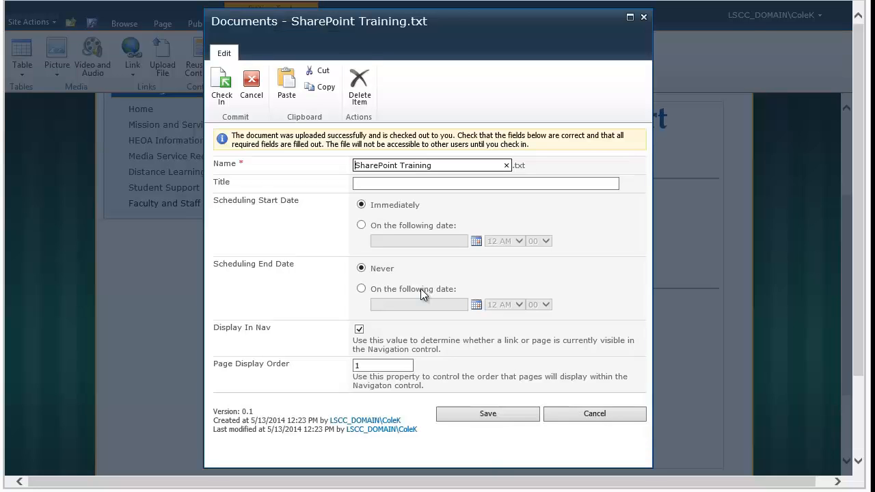
{"action": "left_click", "coordinate": [405, 184]}
{"action": "type", "text": "S"}
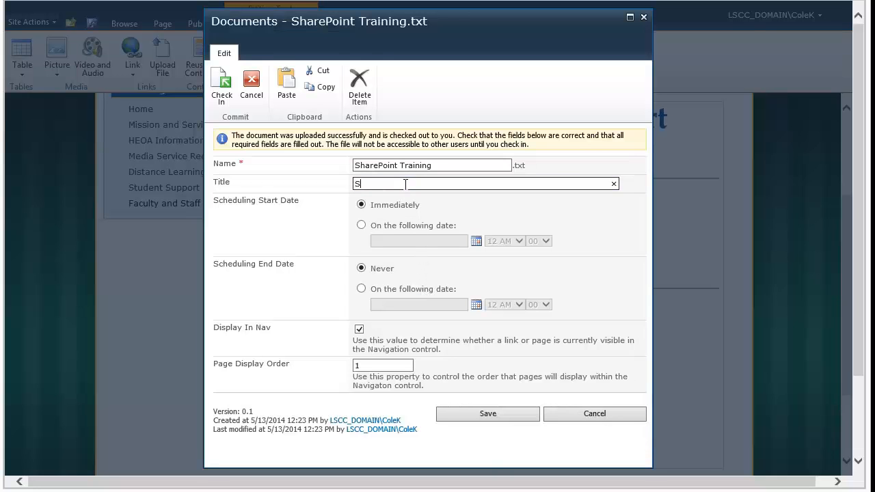
{"action": "type", "text": "harePoint Training"}
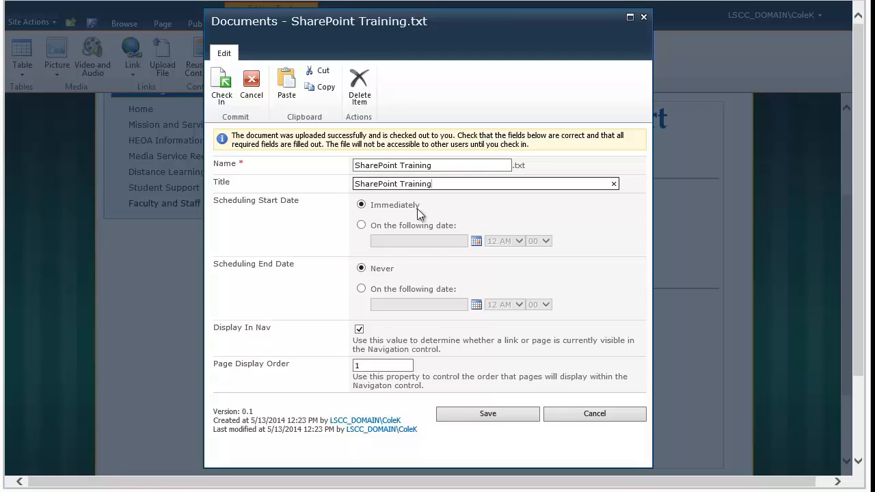
{"action": "left_click", "coordinate": [471, 409]}
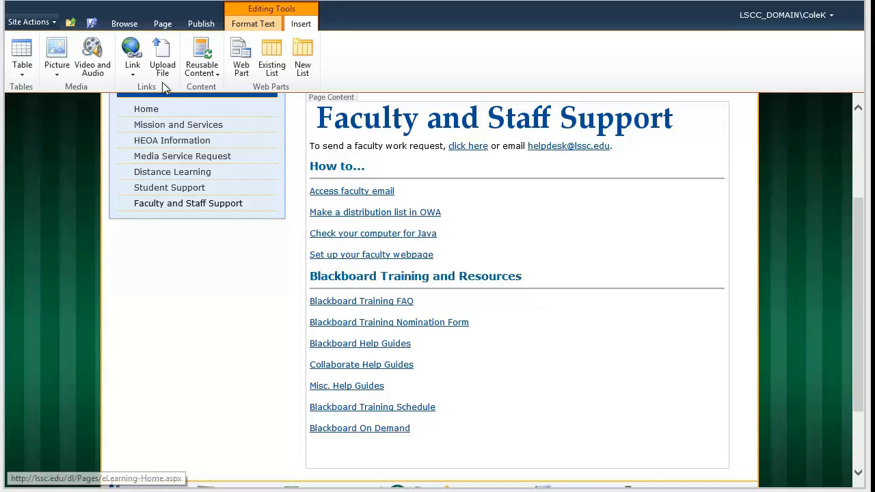
- Link the SharePoint Training document from the Documents library into the page
{"action": "left_click", "coordinate": [134, 74]}
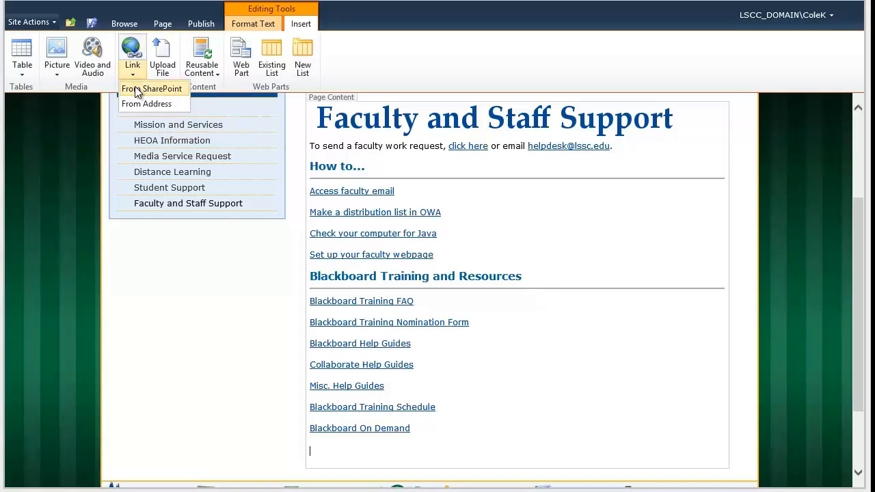
{"action": "left_click", "coordinate": [137, 90]}
{"action": "left_click_drag", "start_coordinate": [206, 64], "coordinate": [160, 1]}
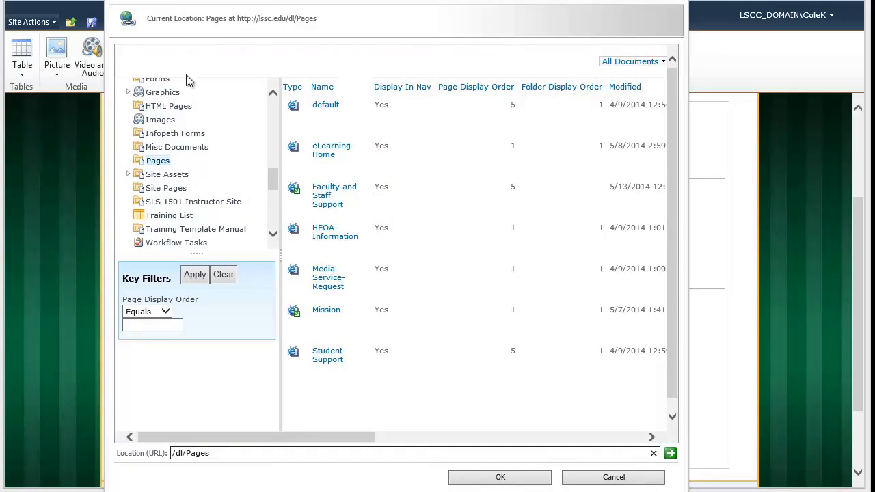
{"action": "left_click_drag", "start_coordinate": [271, 180], "coordinate": [264, 170]}
{"action": "left_click", "coordinate": [174, 119]}
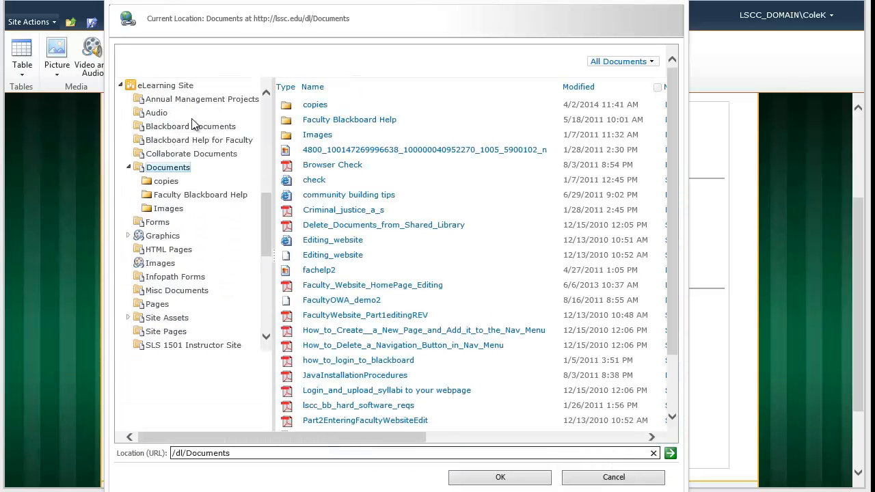
{"action": "scroll", "coordinate": [674, 204], "scroll_direction": "down", "scroll_amount": 1}
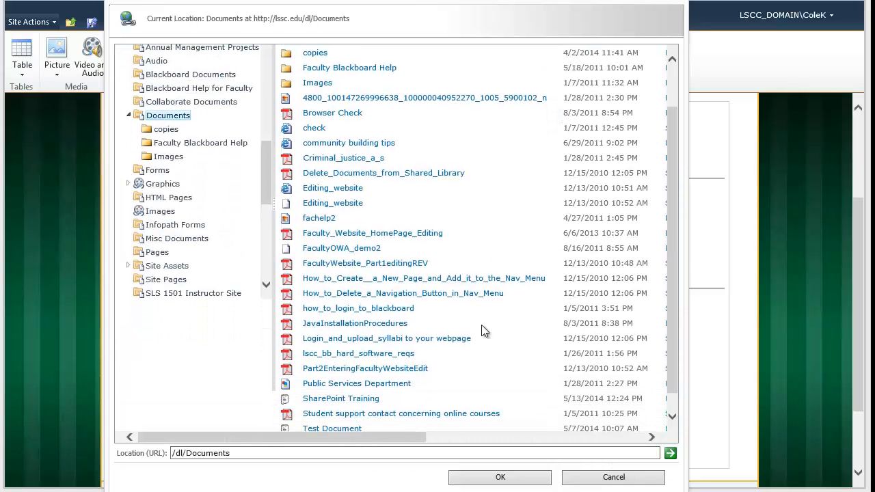
{"action": "left_click", "coordinate": [362, 400]}
{"action": "left_click", "coordinate": [480, 478]}
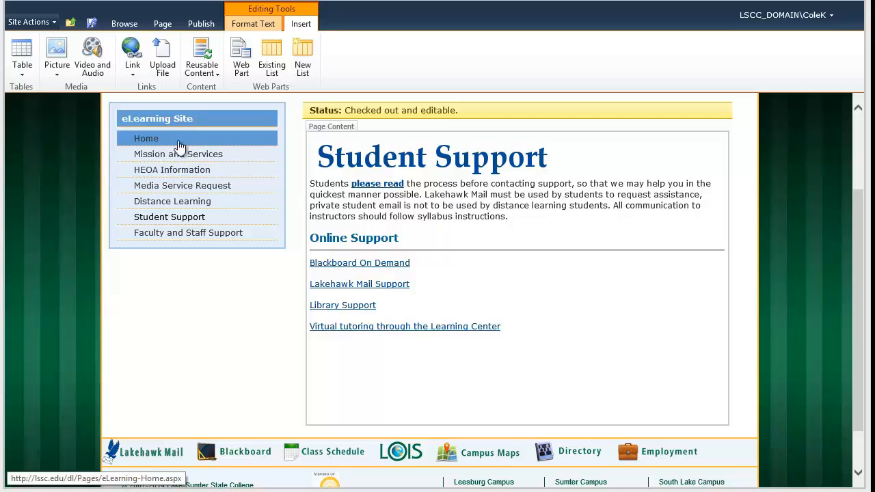
- Upload and insert the Blackboard image from the computer, titled 'Blackboard'
{"action": "left_click", "coordinate": [57, 68]}
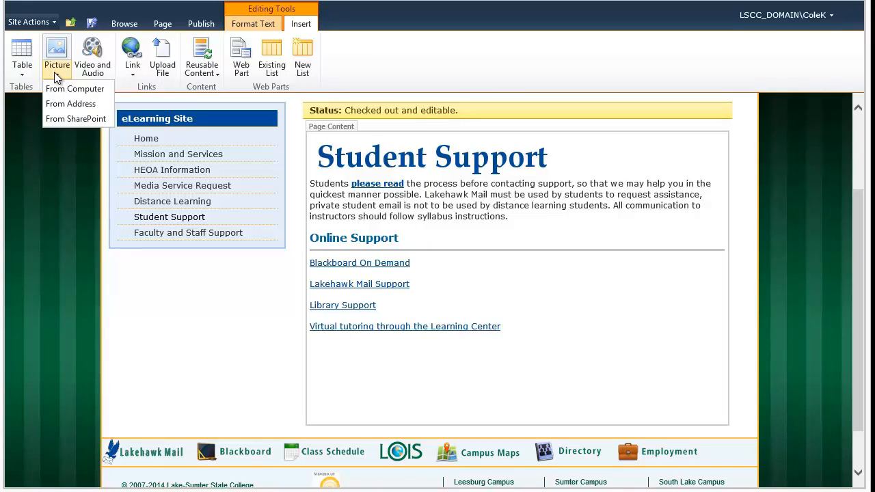
{"action": "left_click", "coordinate": [60, 90]}
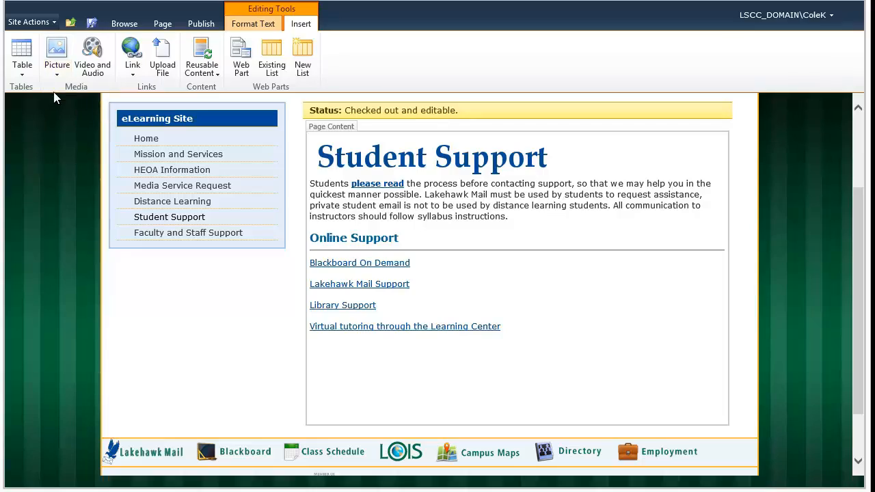
{"action": "left_click", "coordinate": [483, 209]}
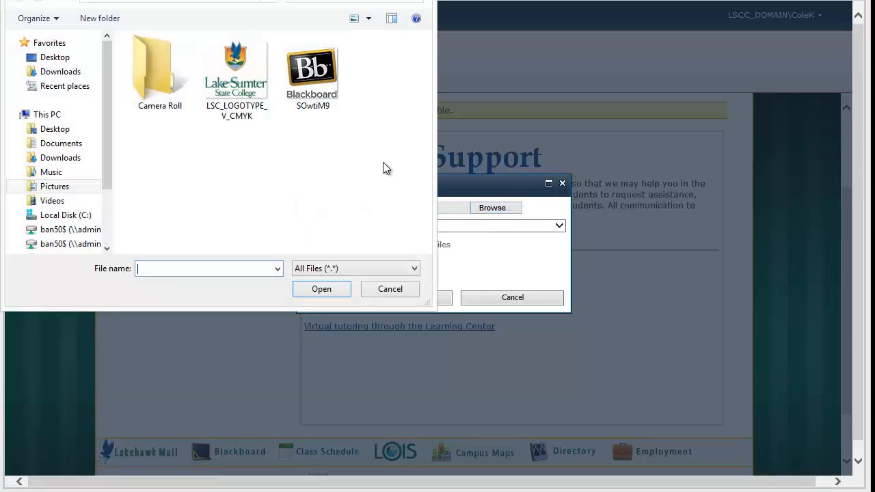
{"action": "left_click", "coordinate": [304, 85]}
{"action": "left_click", "coordinate": [322, 289]}
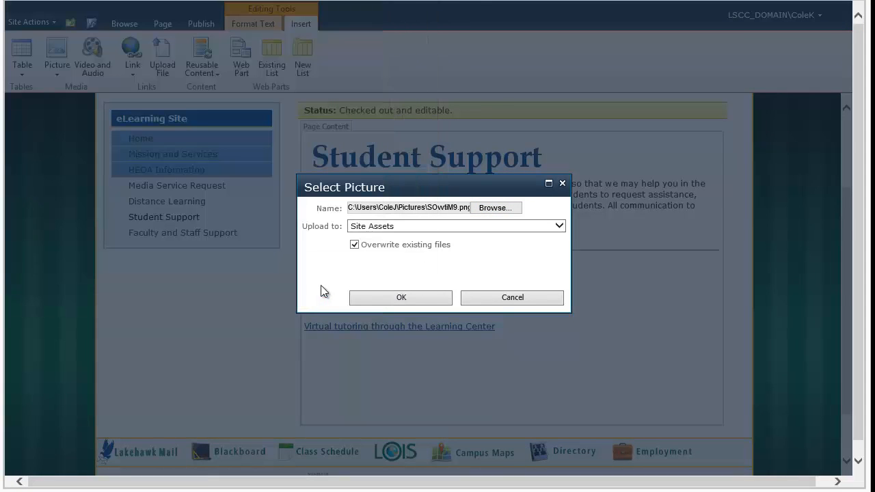
{"action": "left_click", "coordinate": [368, 298]}
{"action": "left_click", "coordinate": [375, 249]}
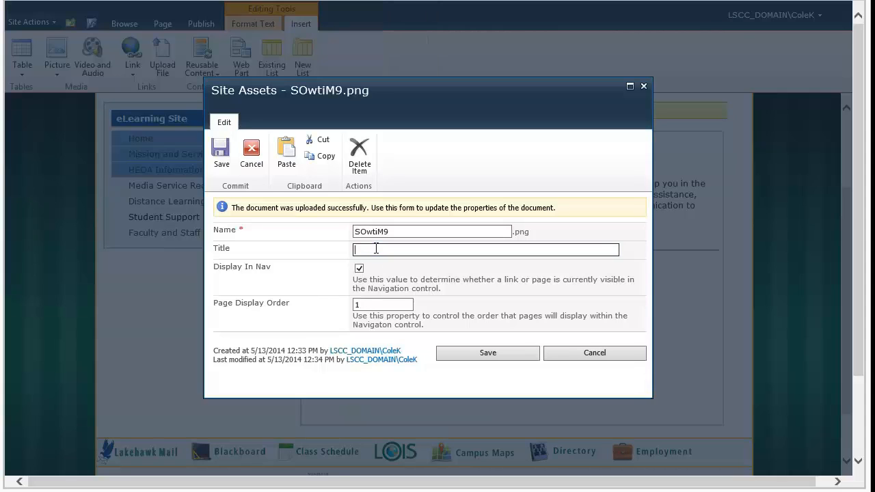
{"action": "type", "text": "Blackboard"}
{"action": "left_click", "coordinate": [445, 356]}
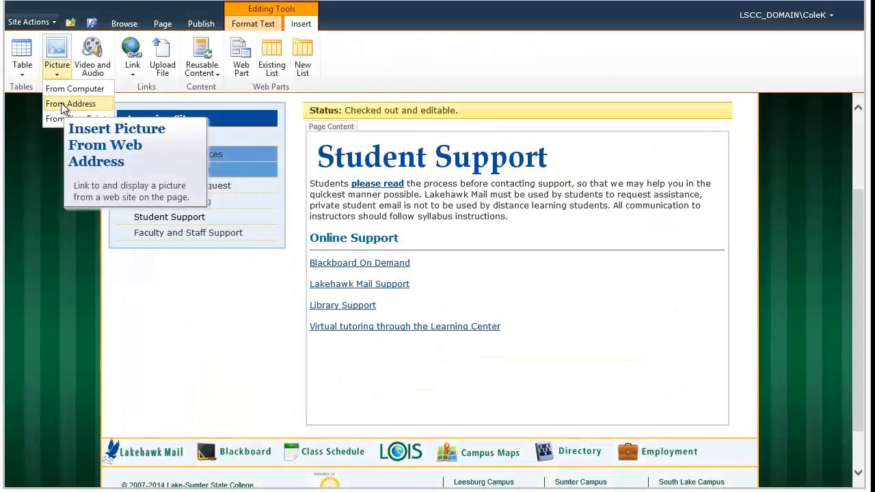
- Insert the college logo from its pasted web address with alt text 'Lake-Sumter State College'
{"action": "left_click", "coordinate": [64, 104]}
{"action": "key", "text": "ctrl+v"}
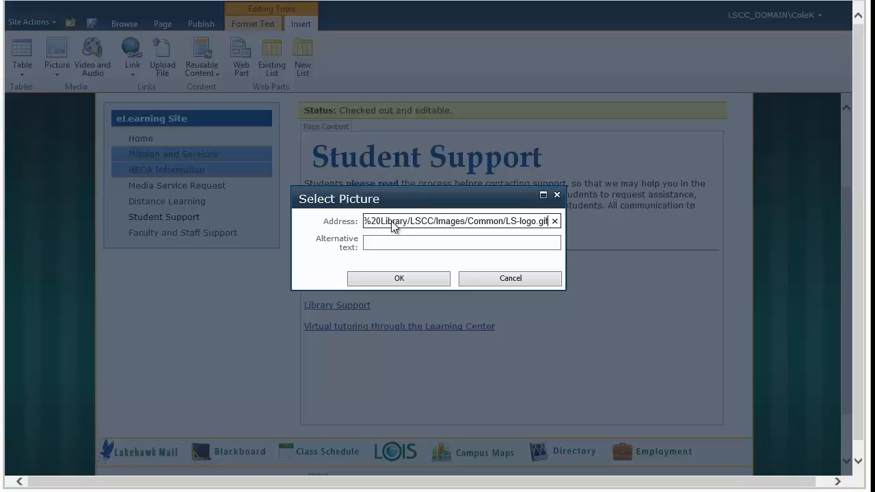
{"action": "left_click", "coordinate": [395, 243]}
{"action": "type", "text": "Lake-S"}
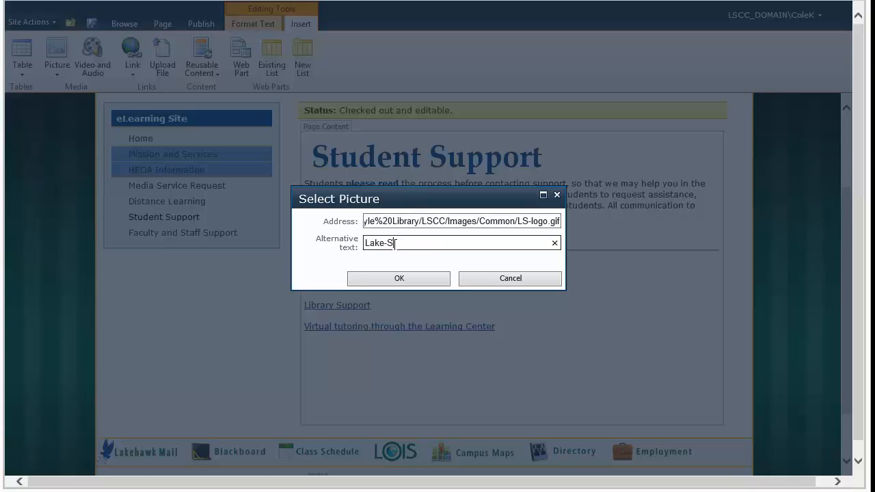
{"action": "type", "text": "umter State College"}
{"action": "left_click", "coordinate": [397, 279]}
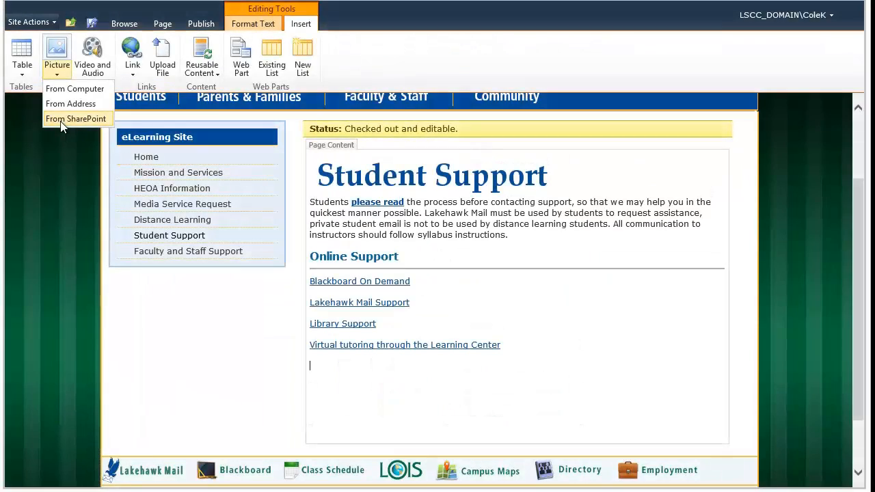
- Insert the Lake Sumter logo from the Graphics library's logos folder into the page
{"action": "left_click", "coordinate": [68, 119]}
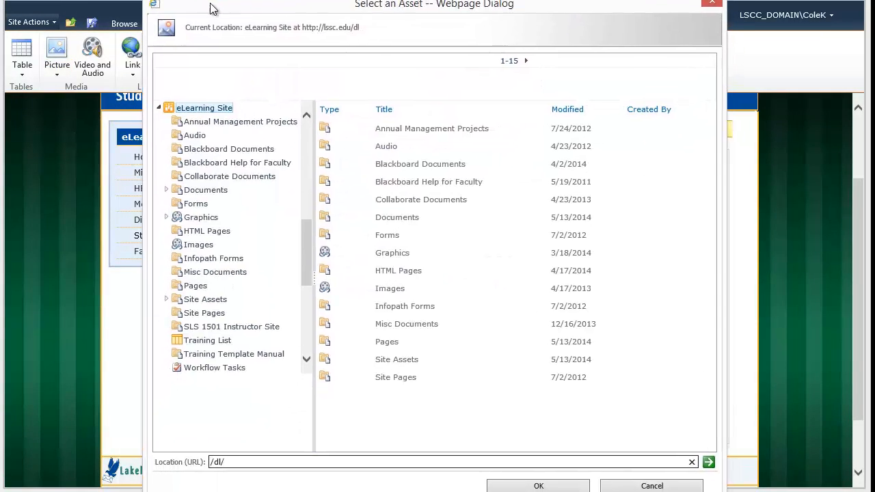
{"action": "double_click", "coordinate": [389, 244]}
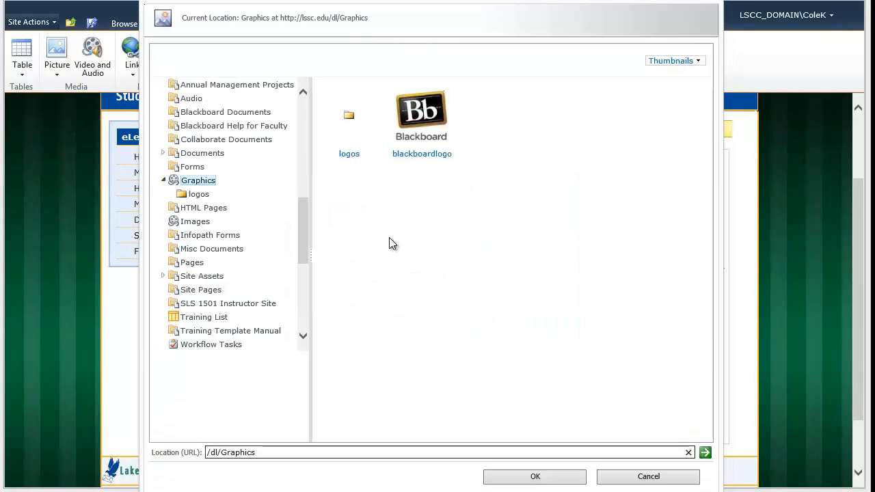
{"action": "double_click", "coordinate": [346, 120]}
{"action": "double_click", "coordinate": [345, 120]}
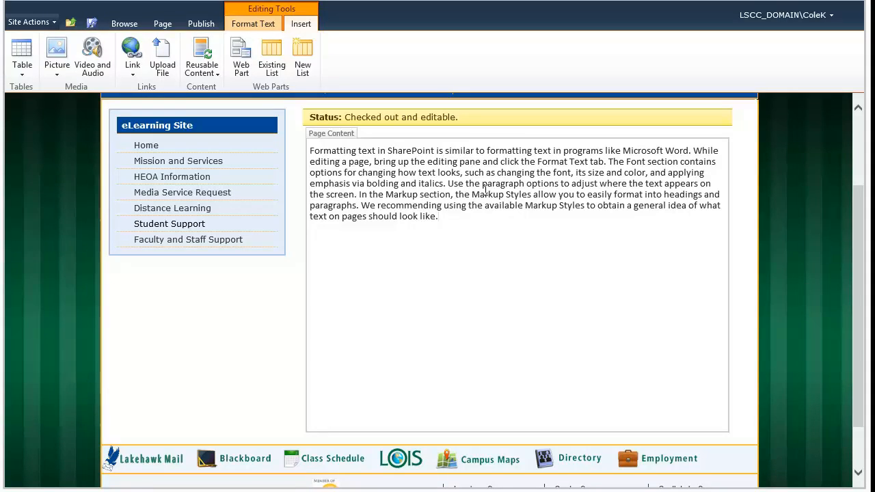
- Set the word 'font' to Arial, 'size' to 18pt, and colour the word 'color' pink
{"action": "left_click", "coordinate": [253, 26]}
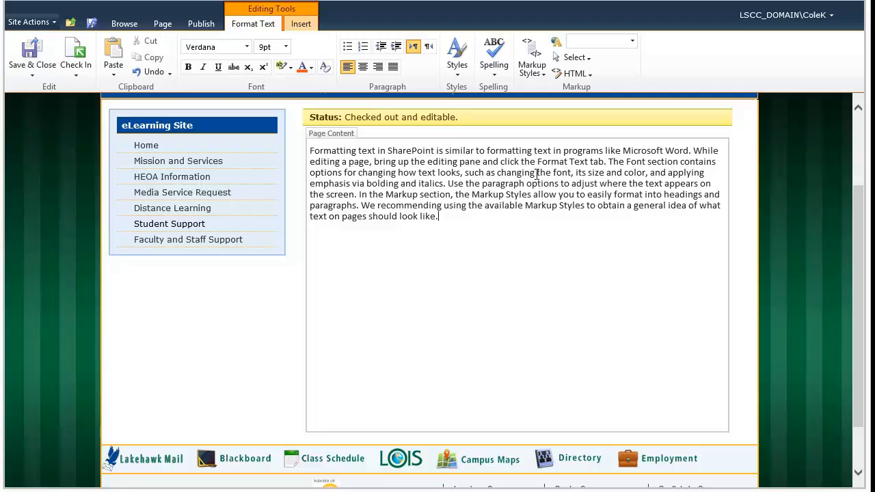
{"action": "double_click", "coordinate": [557, 173]}
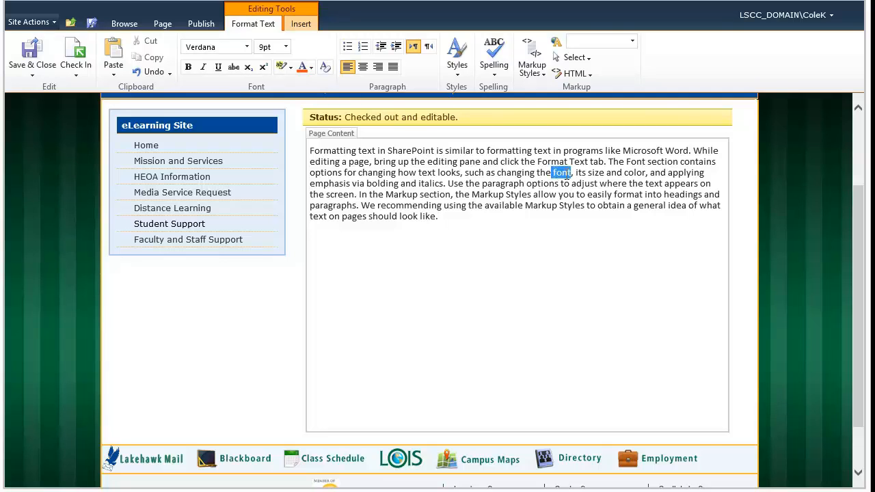
{"action": "left_click", "coordinate": [247, 46]}
{"action": "left_click", "coordinate": [198, 92]}
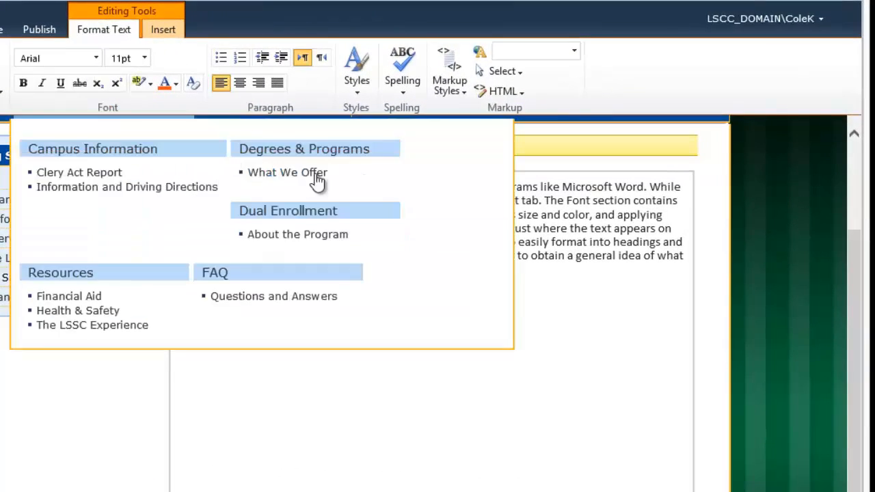
{"action": "double_click", "coordinate": [527, 215]}
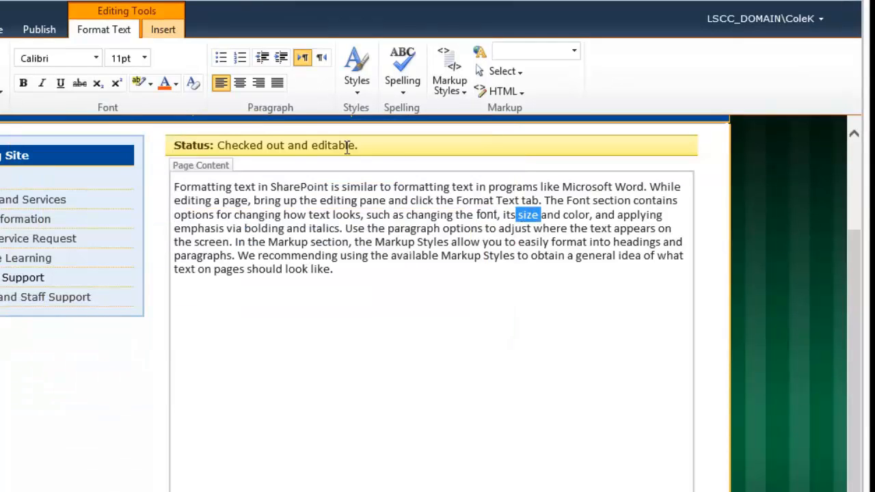
{"action": "left_click", "coordinate": [144, 58]}
{"action": "left_click", "coordinate": [113, 157]}
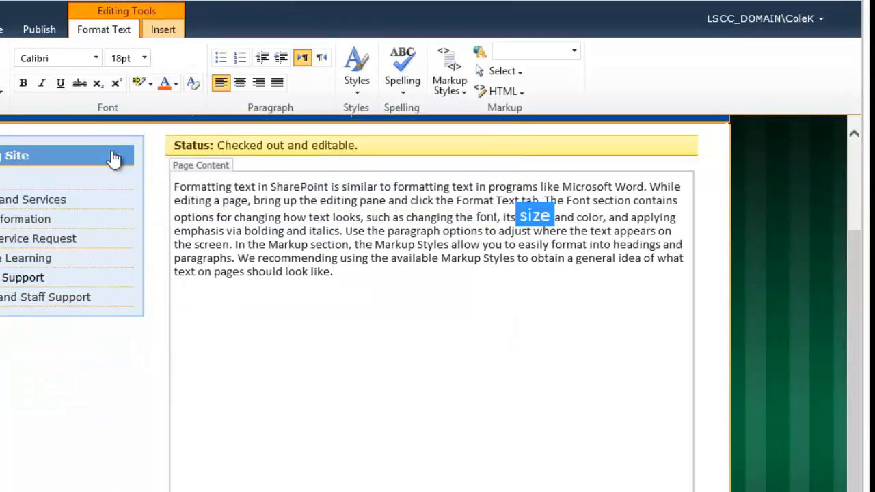
{"action": "double_click", "coordinate": [590, 218]}
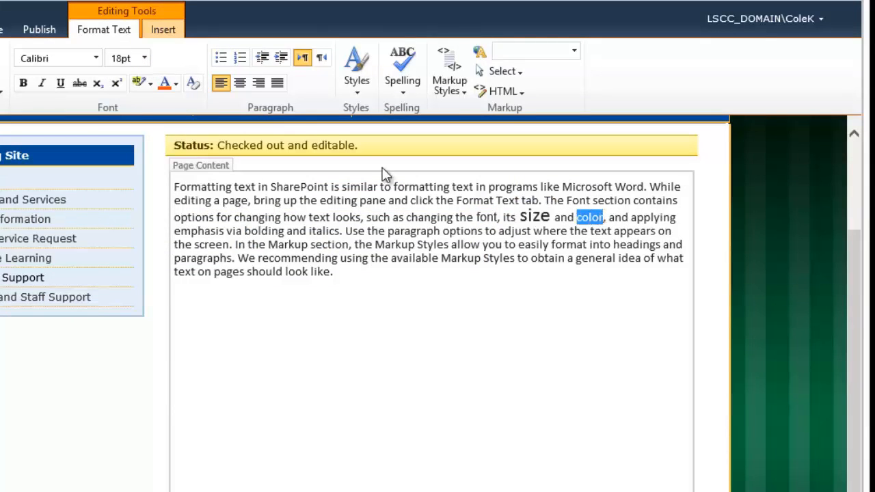
{"action": "left_click", "coordinate": [175, 84]}
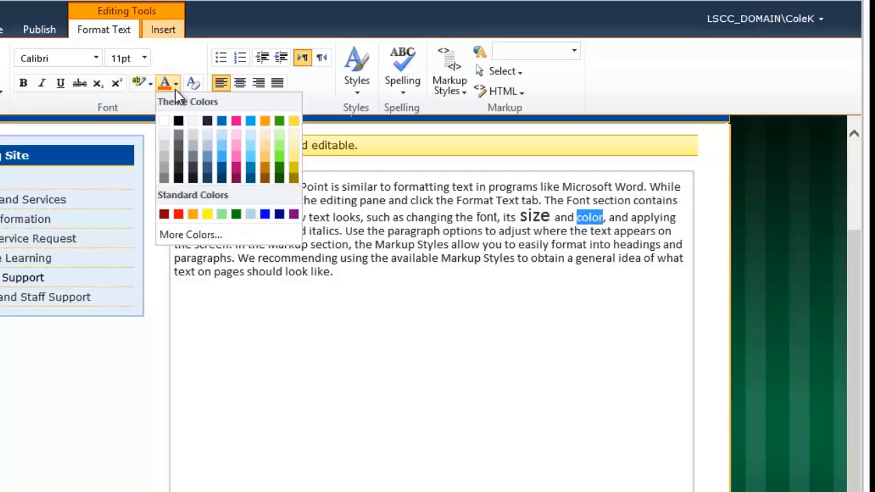
{"action": "left_click", "coordinate": [236, 164]}
- Make 'bolding' bold and 'italics' italic, then start a new paragraph at 'Use'
{"action": "left_click_drag", "start_coordinate": [244, 232], "coordinate": [339, 232]}
{"action": "left_click", "coordinate": [23, 83]}
{"action": "left_click", "coordinate": [45, 85]}
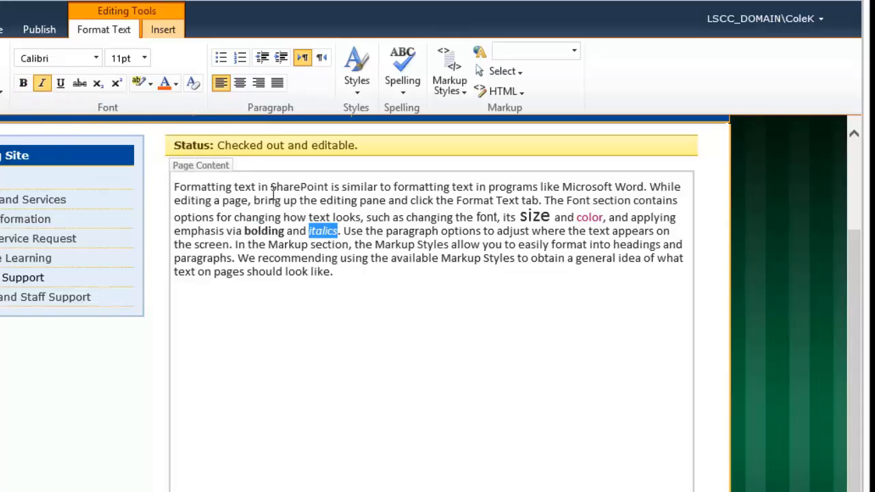
{"action": "left_click", "coordinate": [345, 232]}
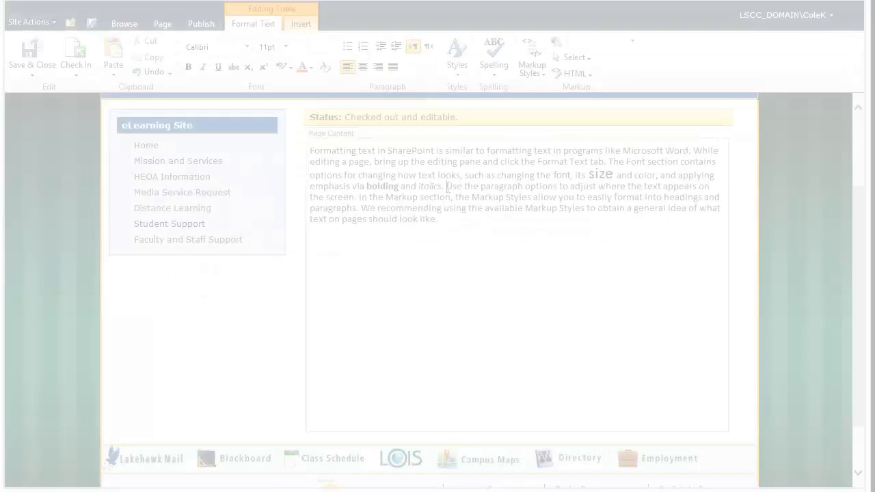
{"action": "key", "text": "Return"}
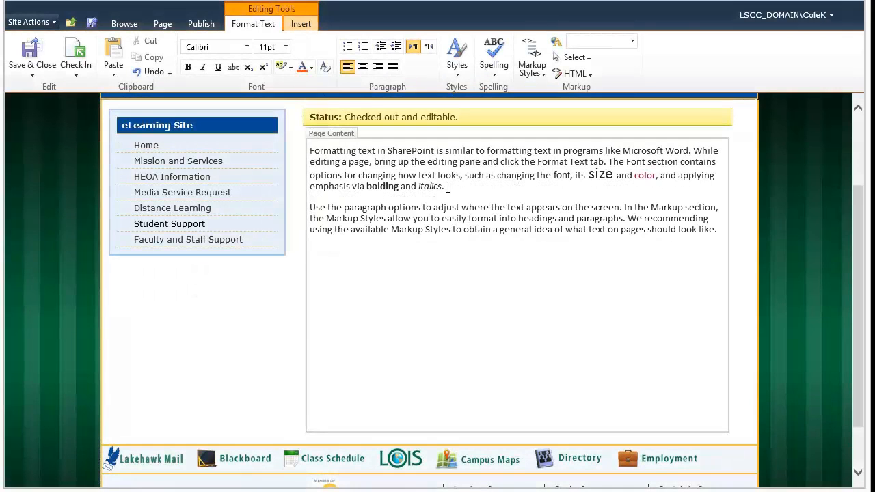
- Split off the Markup and 'We recommending' paragraphs and right-align the 'Use the paragraph' line
{"action": "left_click", "coordinate": [624, 207]}
{"action": "key", "text": "Return"}
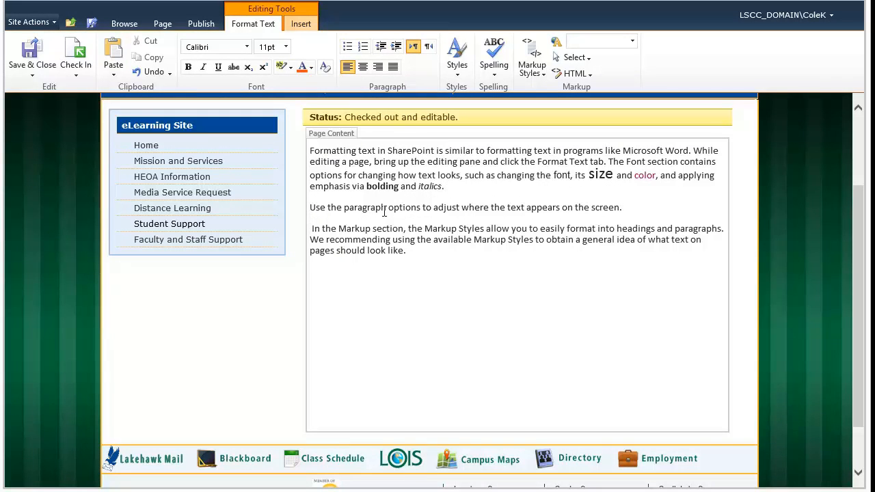
{"action": "left_click", "coordinate": [311, 207]}
{"action": "left_click", "coordinate": [378, 67]}
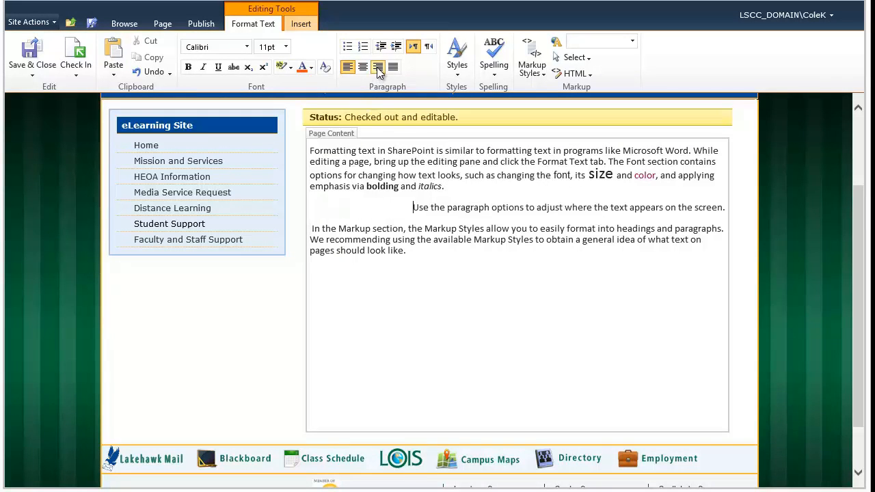
{"action": "left_click", "coordinate": [727, 229]}
{"action": "key", "text": "Return"}
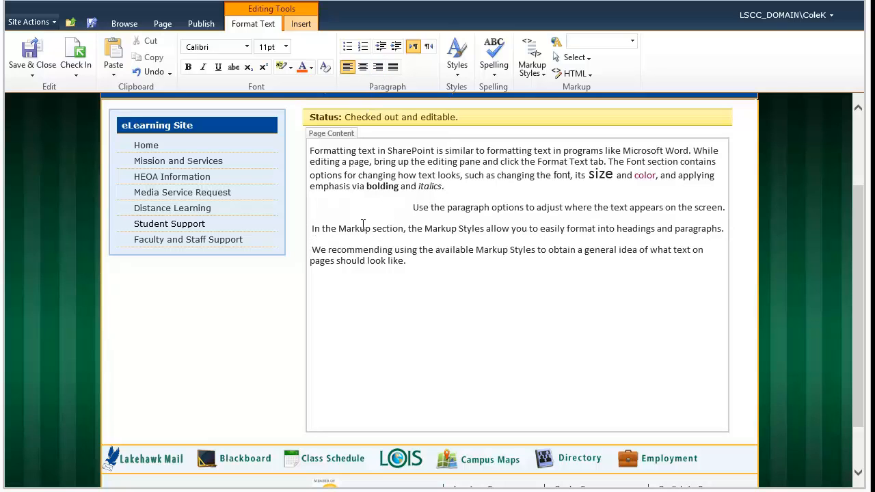
- Make the Markup Styles sentence a Heading 1 and give 'We recommending' the Paragraph style
{"action": "left_click_drag", "start_coordinate": [646, 224], "coordinate": [755, 230]}
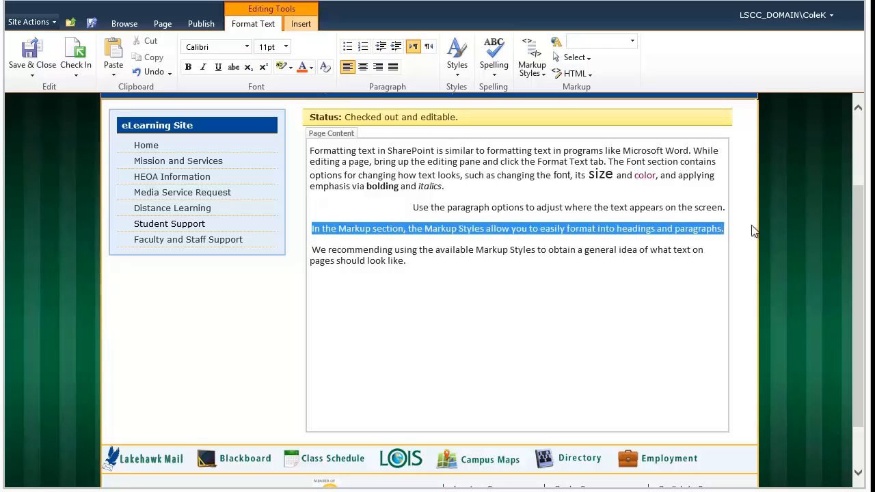
{"action": "left_click", "coordinate": [533, 72]}
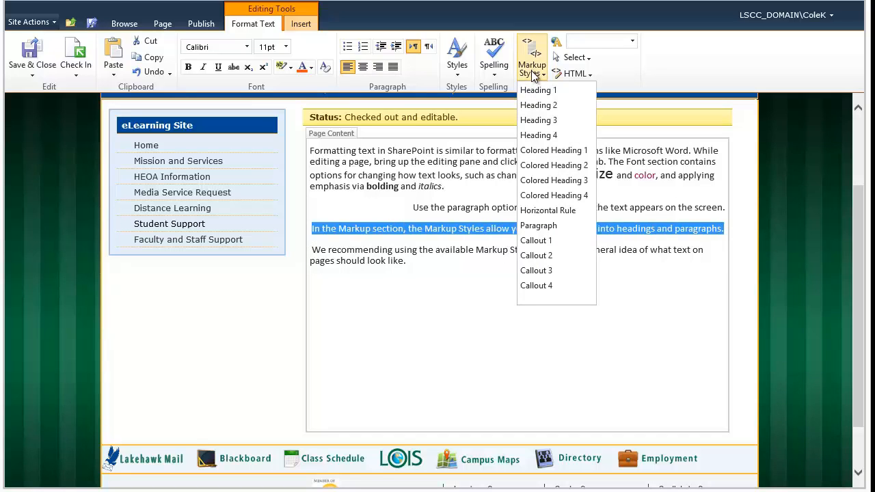
{"action": "left_click", "coordinate": [538, 92]}
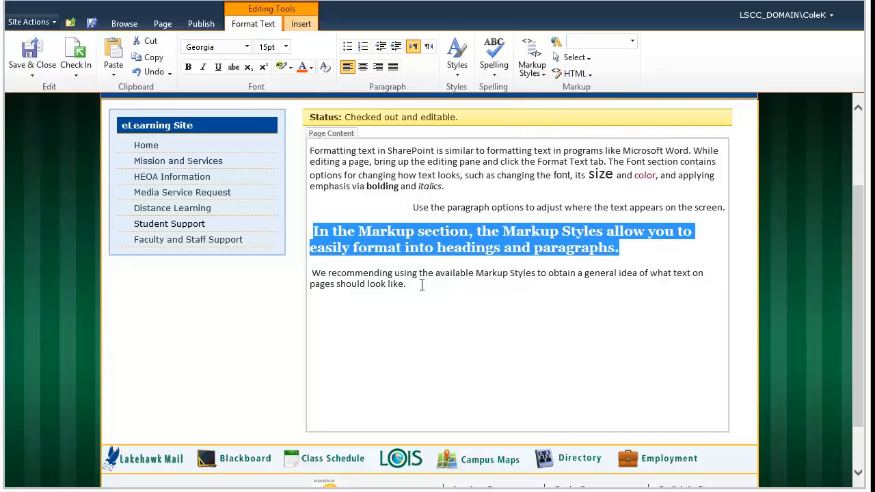
{"action": "left_click_drag", "start_coordinate": [418, 285], "coordinate": [311, 273]}
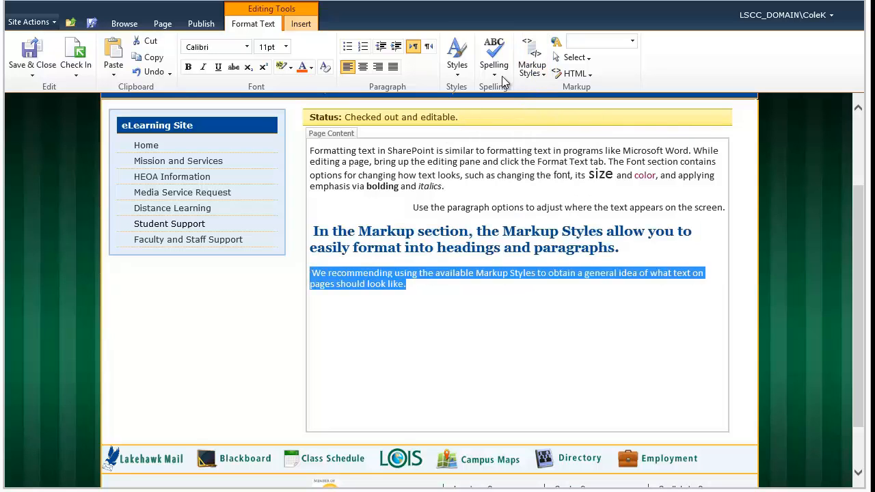
{"action": "left_click", "coordinate": [533, 70]}
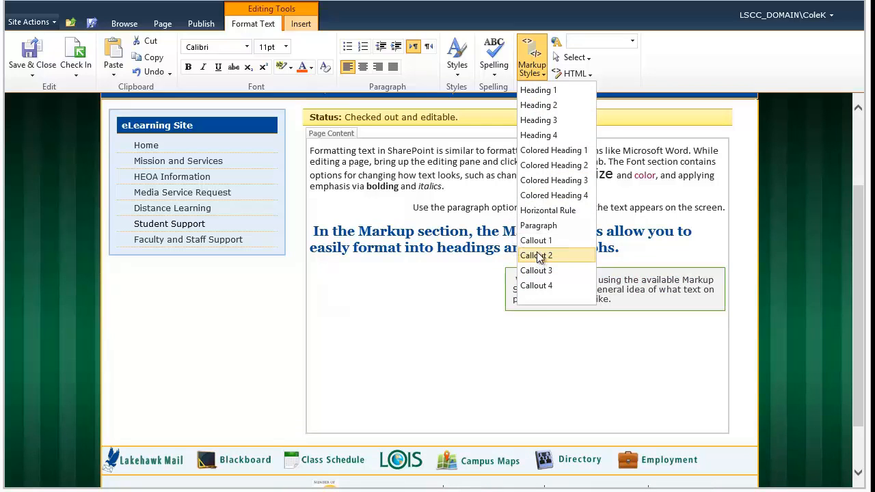
{"action": "left_click", "coordinate": [538, 226]}
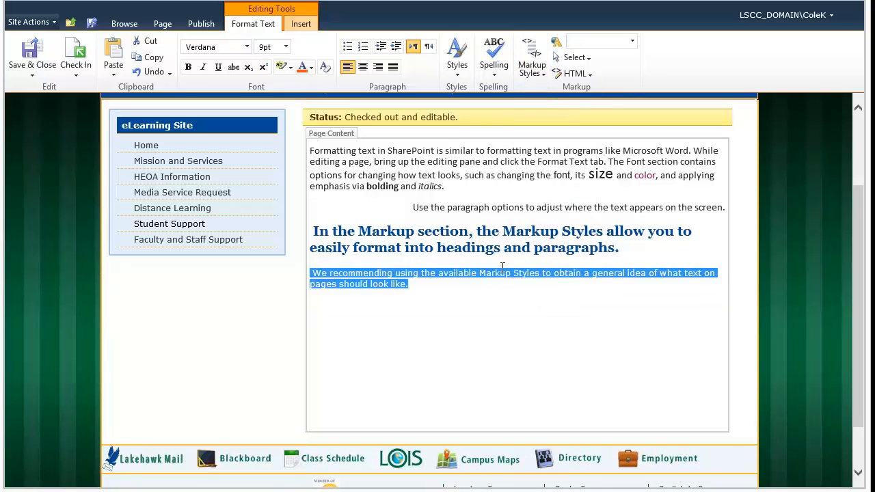
{"action": "left_click", "coordinate": [485, 288]}
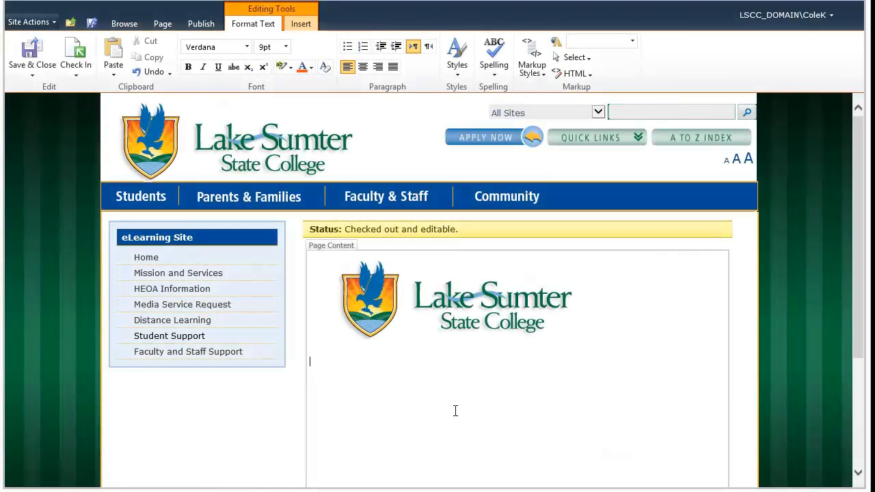
- Set the Lake Sumter State College logo's position to Float Right
{"action": "left_click", "coordinate": [436, 311]}
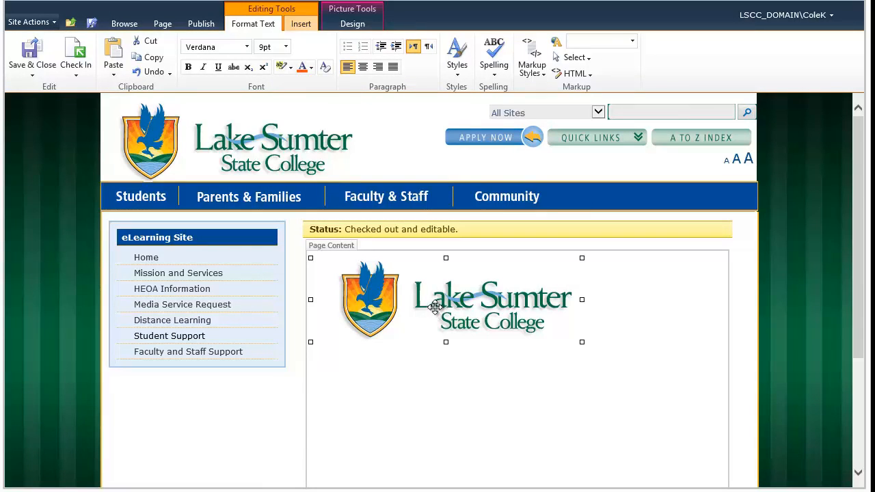
{"action": "left_click", "coordinate": [352, 24]}
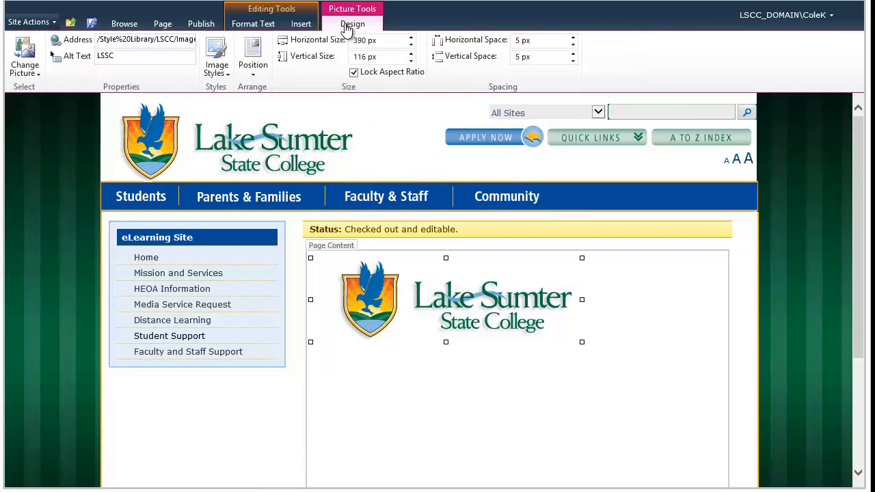
{"action": "left_click", "coordinate": [262, 75]}
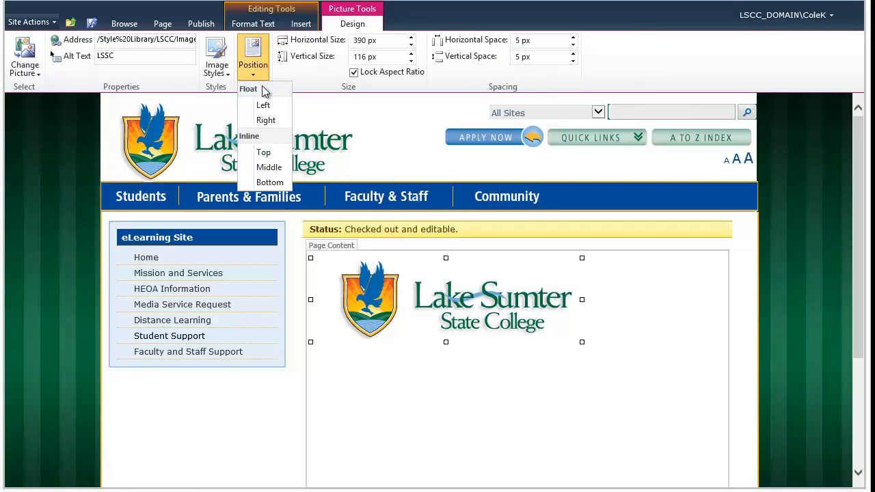
{"action": "left_click", "coordinate": [266, 120]}
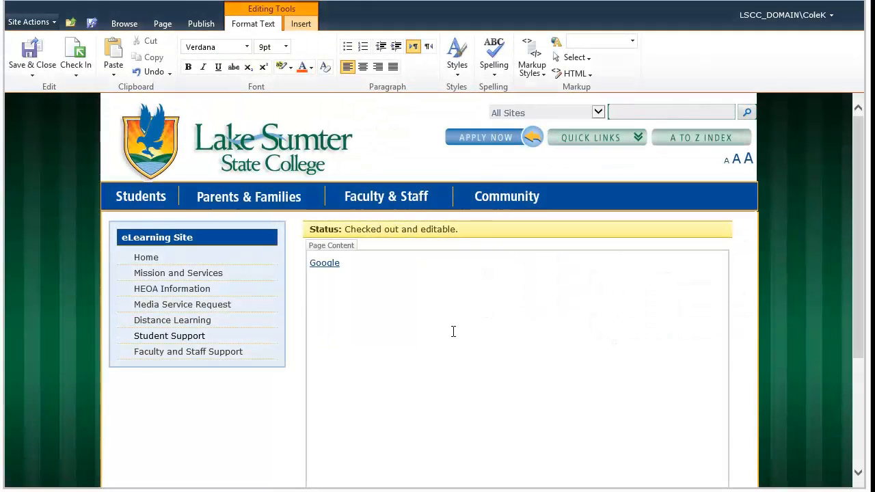
- Show a link icon on the Google link and give it the description 'Google.com'
{"action": "left_click", "coordinate": [332, 262]}
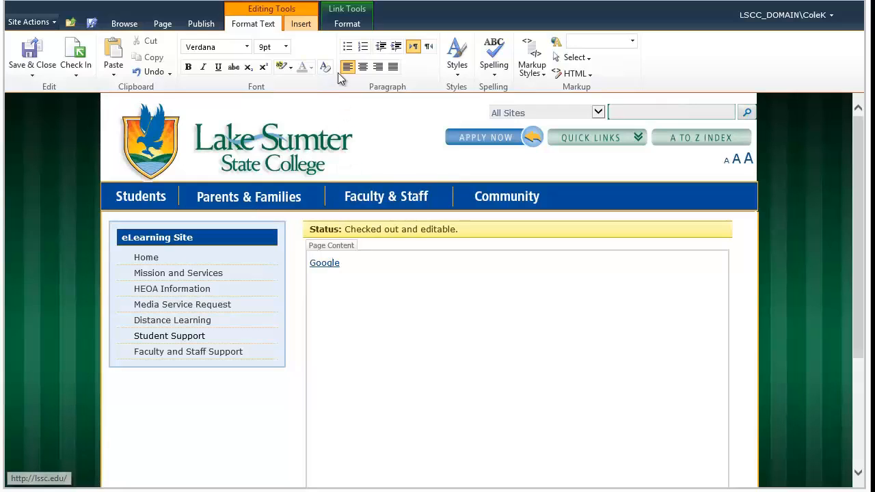
{"action": "left_click", "coordinate": [346, 24]}
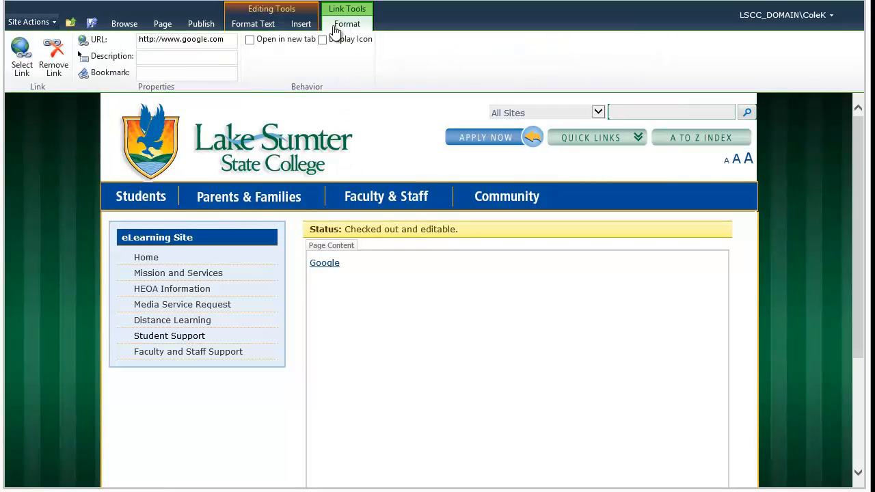
{"action": "left_click", "coordinate": [323, 40]}
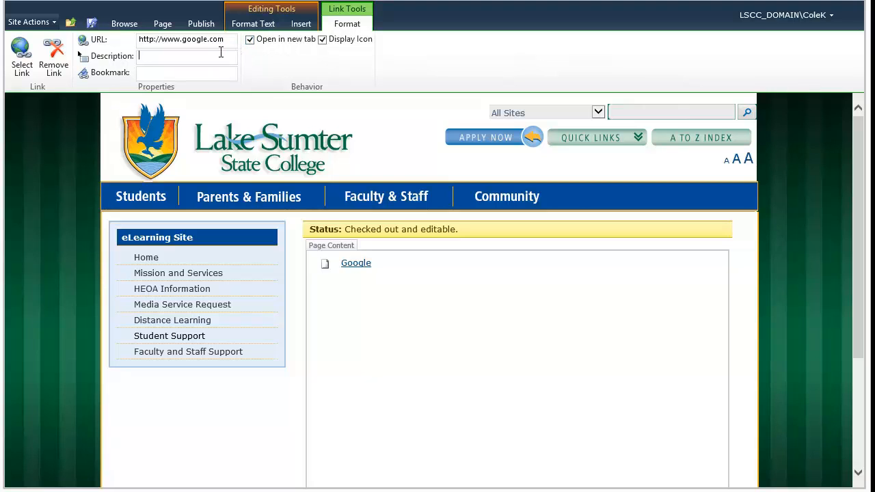
{"action": "type", "text": "Google.com"}
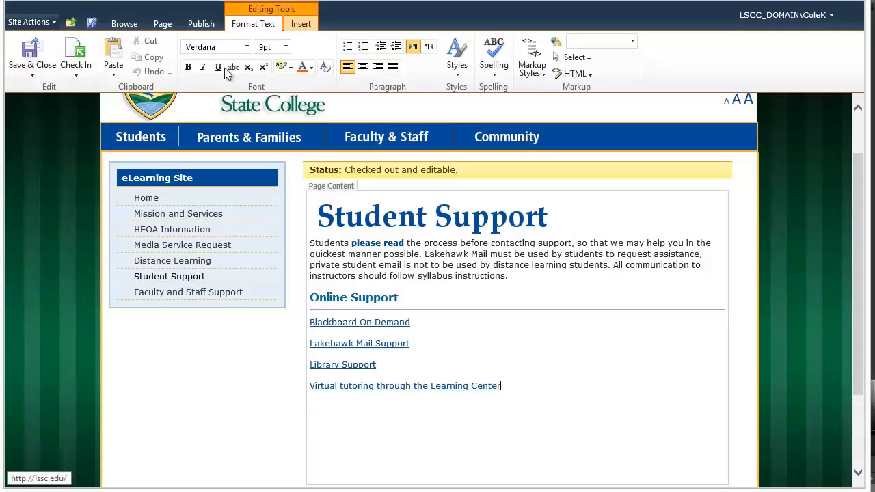
- Publish the Student Support page with the comment 'SharePoint Training'
{"action": "left_click", "coordinate": [202, 27]}
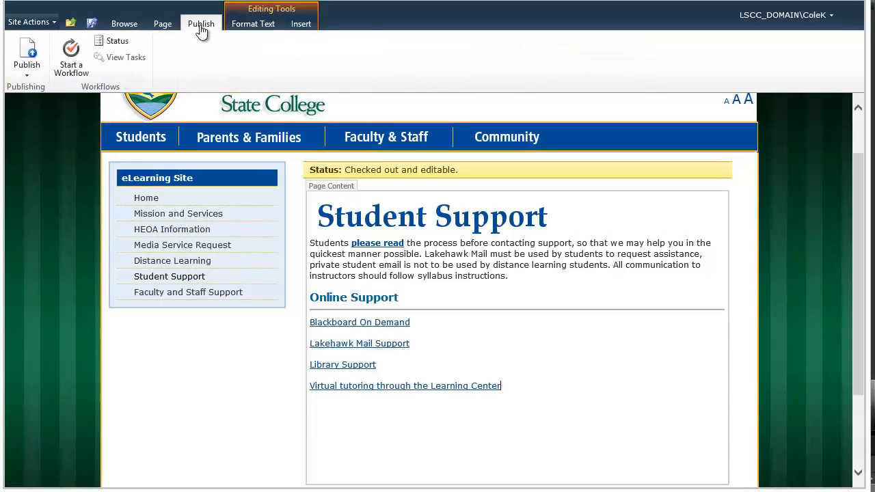
{"action": "left_click", "coordinate": [28, 54]}
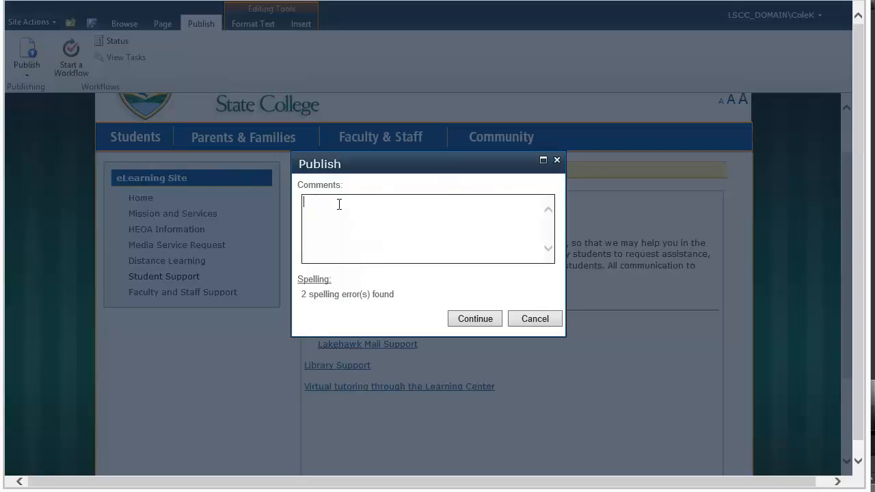
{"action": "type", "text": "SharePoint Training!"}
{"action": "left_click", "coordinate": [462, 319]}
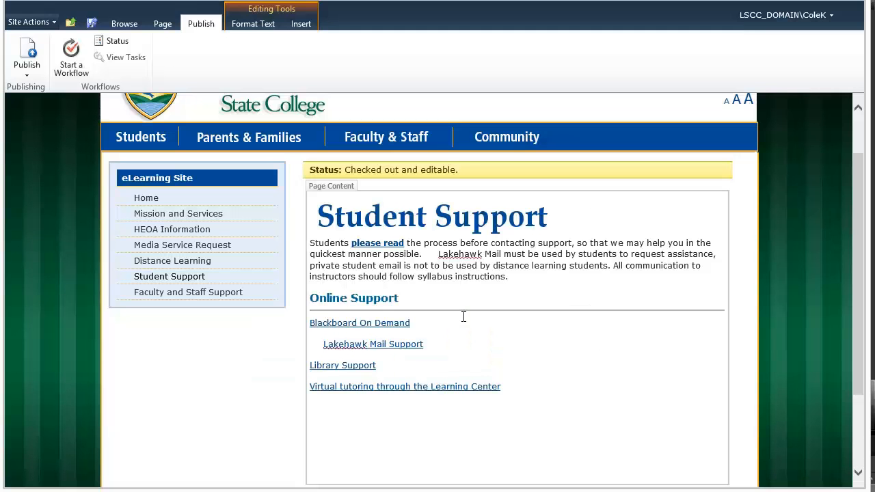